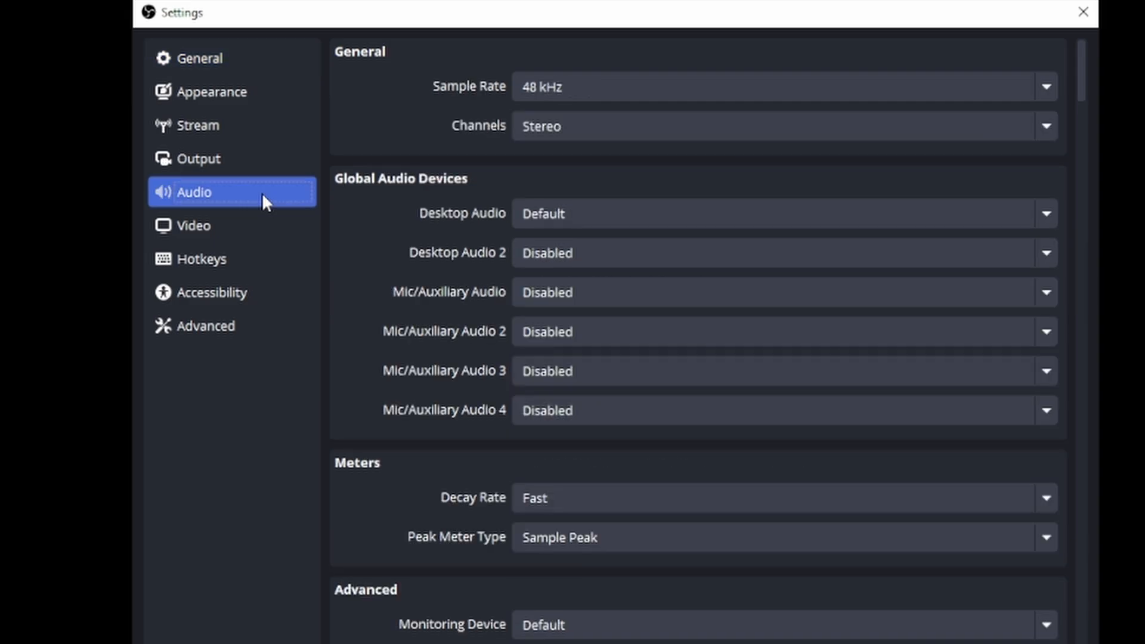
# Step: Set the Desktop Audio device to Disabled in the audio settings
pyautogui.click(573, 218)
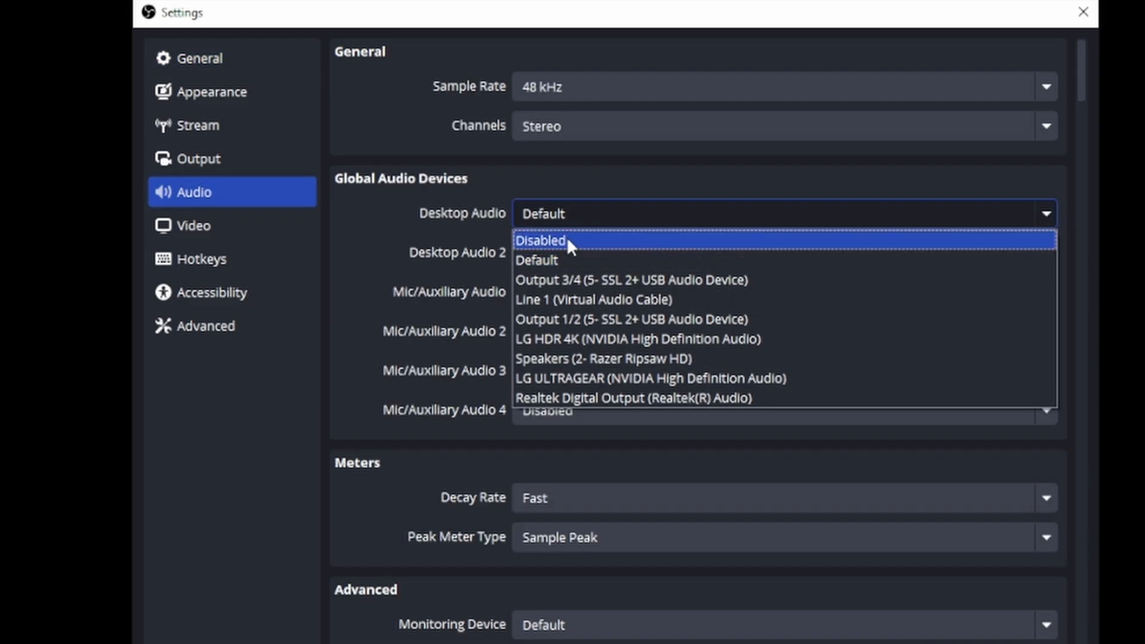
pyautogui.click(567, 240)
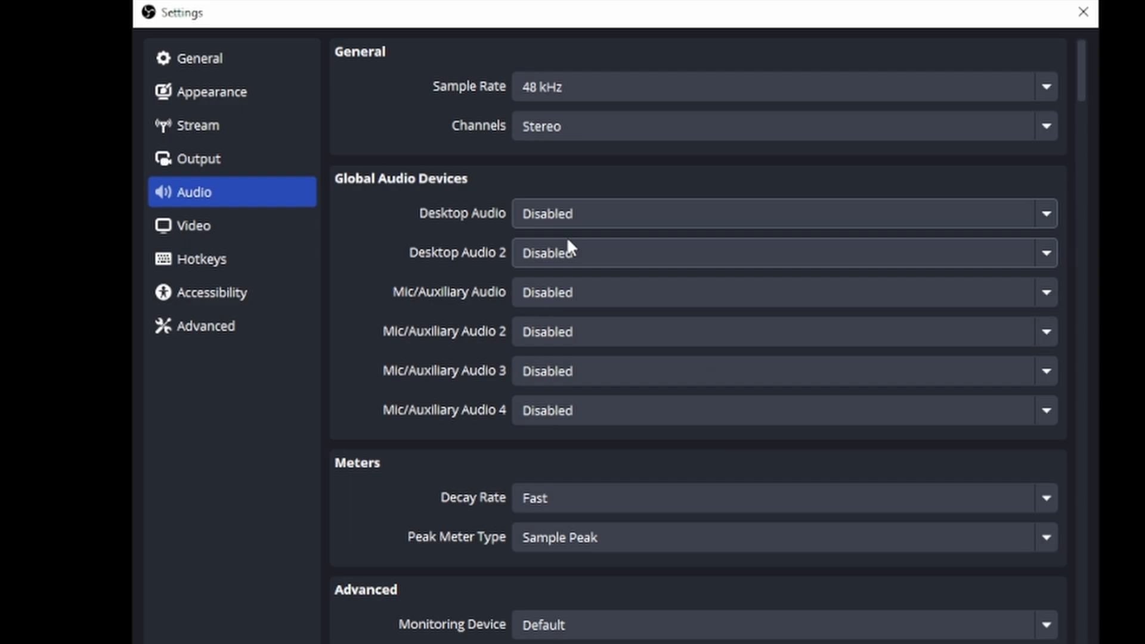
# Step: In the output settings, keep Output Mode on Advanced, enable the Twitch VOD Track option, and apply
pyautogui.click(261, 163)
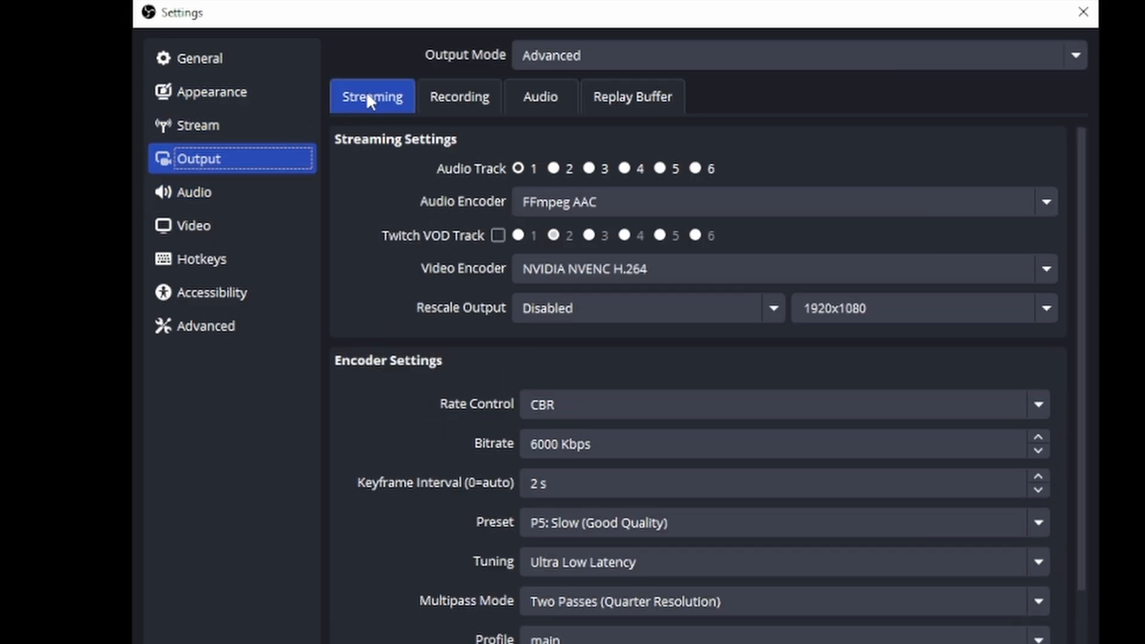
pyautogui.click(585, 56)
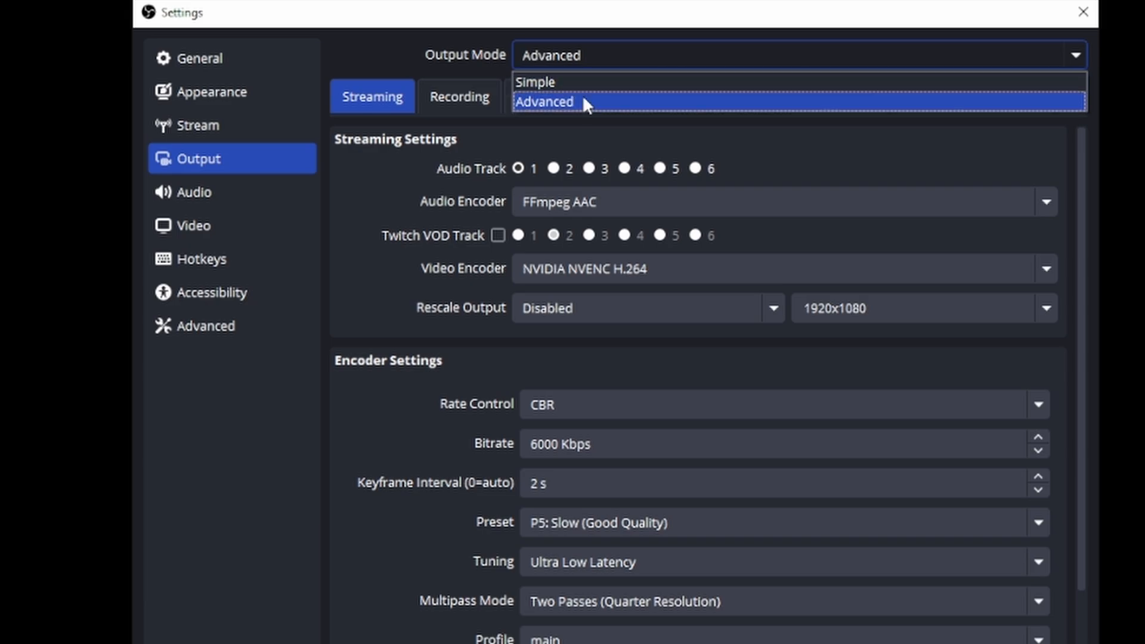
pyautogui.click(583, 103)
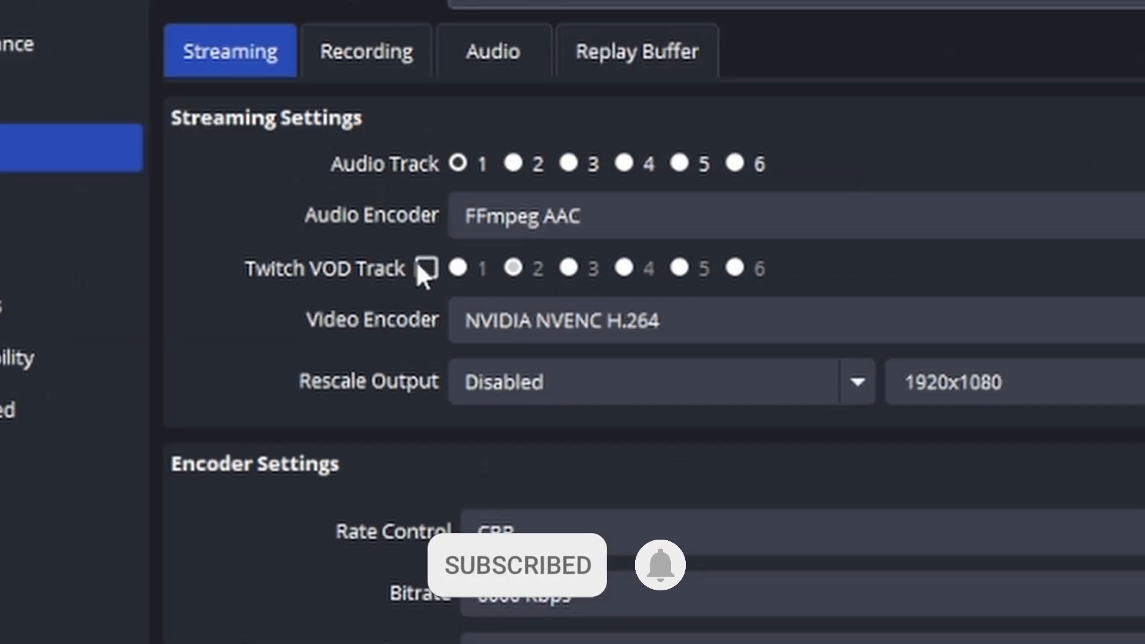
pyautogui.click(427, 268)
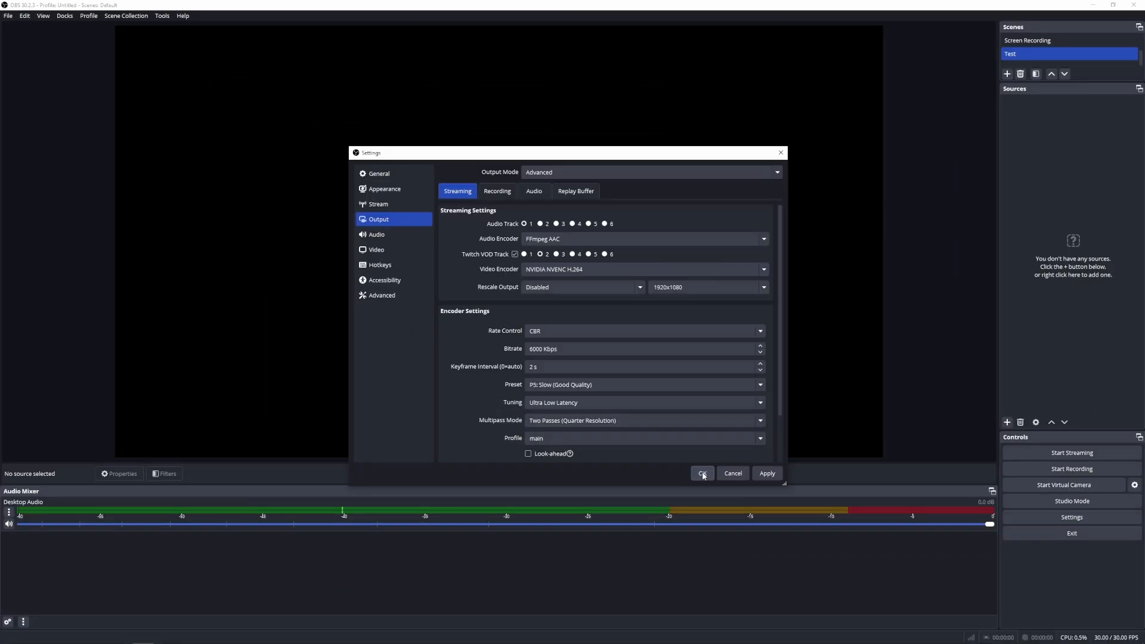
pyautogui.click(756, 475)
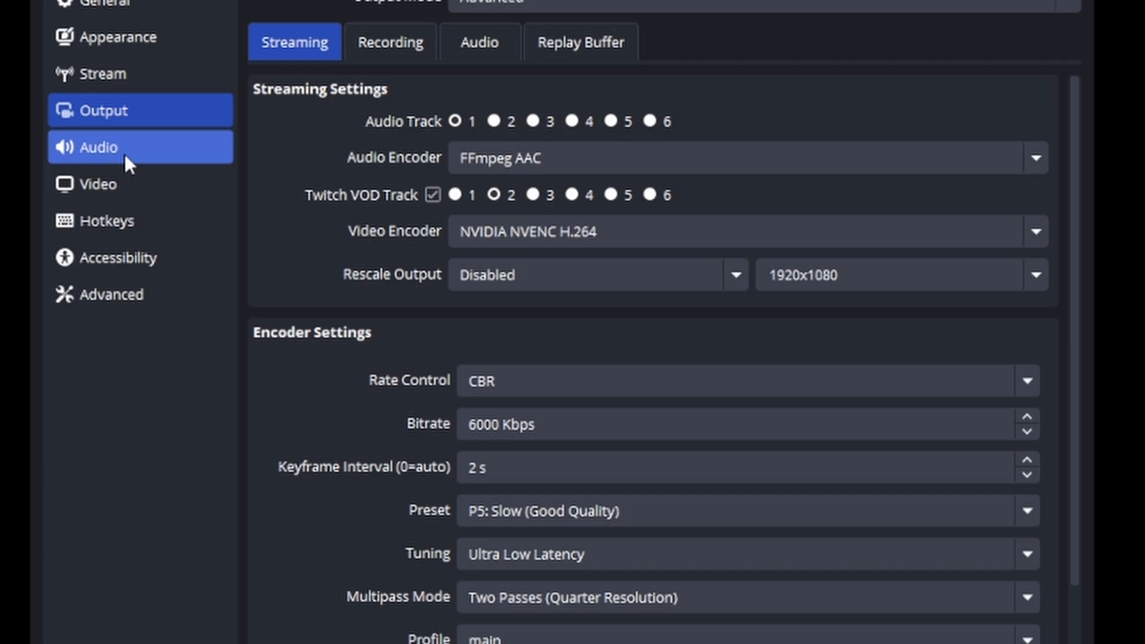
# Step: Set the Mic/Auxiliary Audio device to Default and confirm the settings
pyautogui.click(388, 238)
pyautogui.click(540, 257)
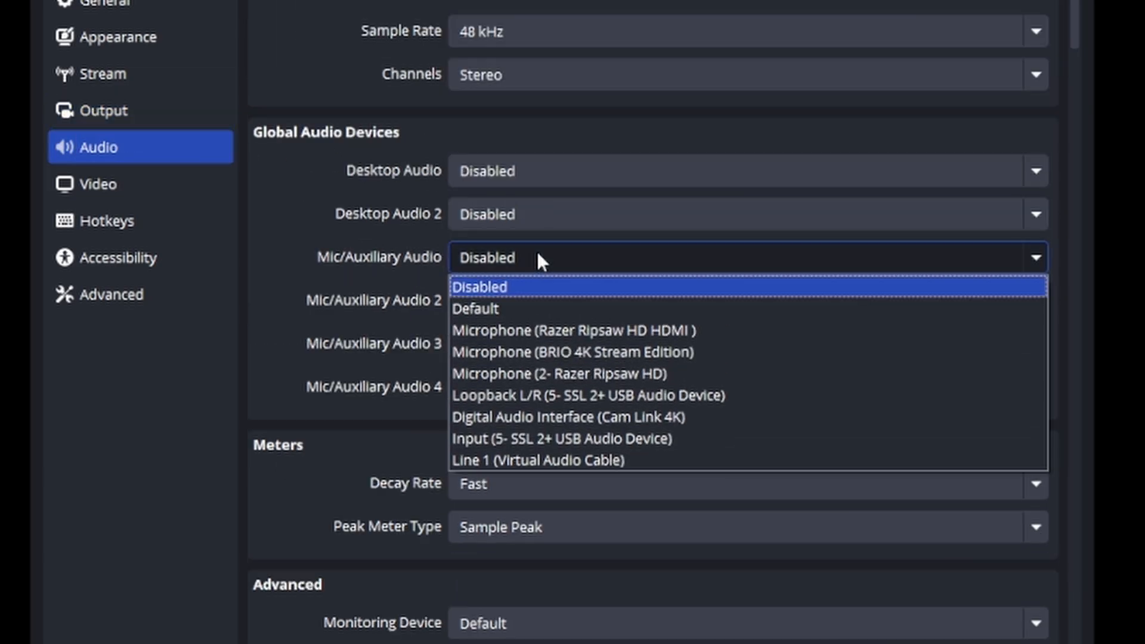
pyautogui.click(553, 310)
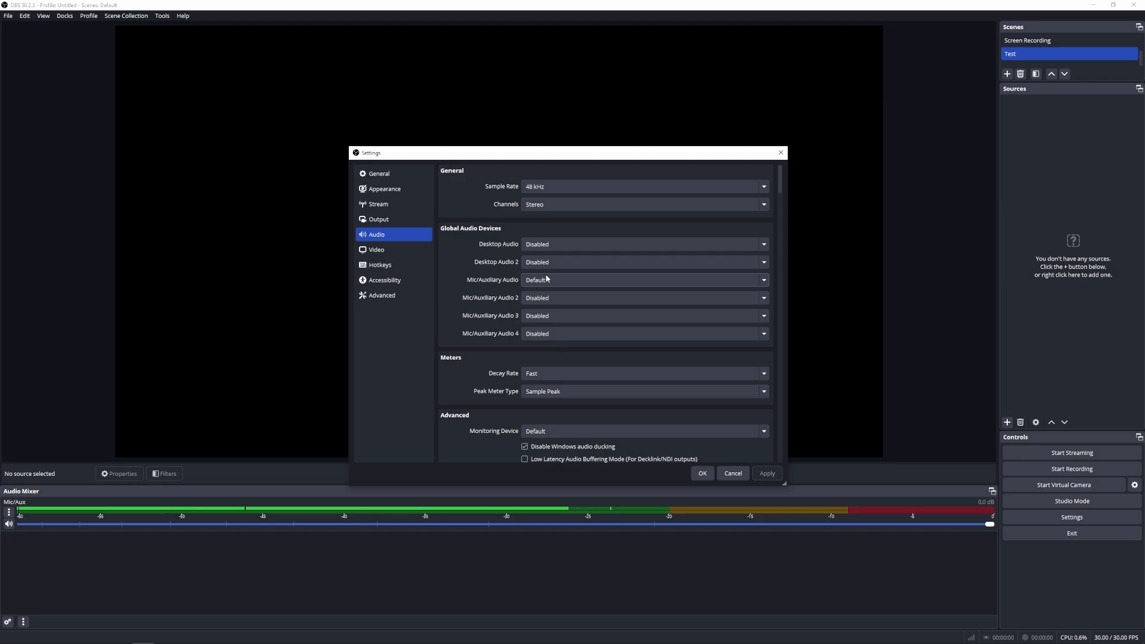
pyautogui.click(707, 475)
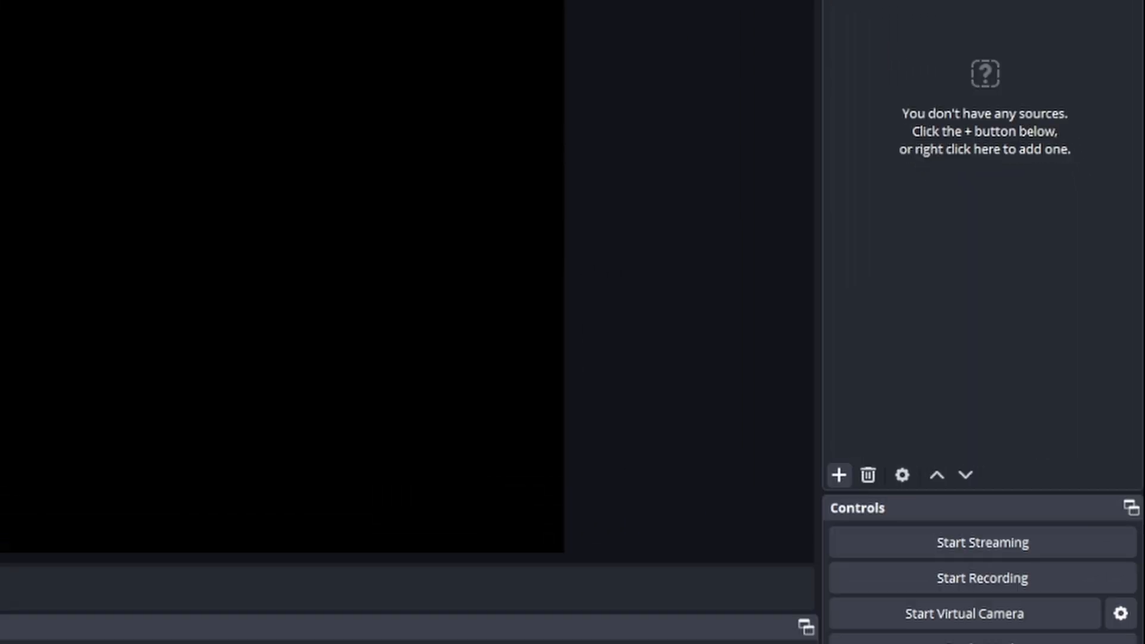
# Step: Add a new Application Audio Capture source named Discord_Example with Make source visible unchecked
pyautogui.click(839, 475)
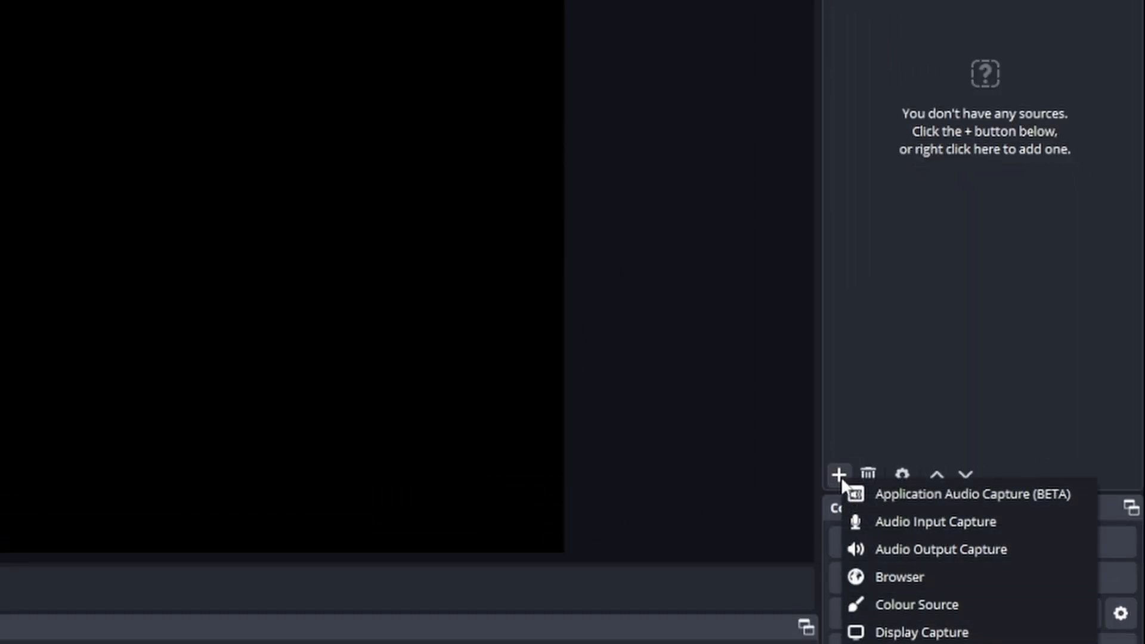
pyautogui.click(997, 495)
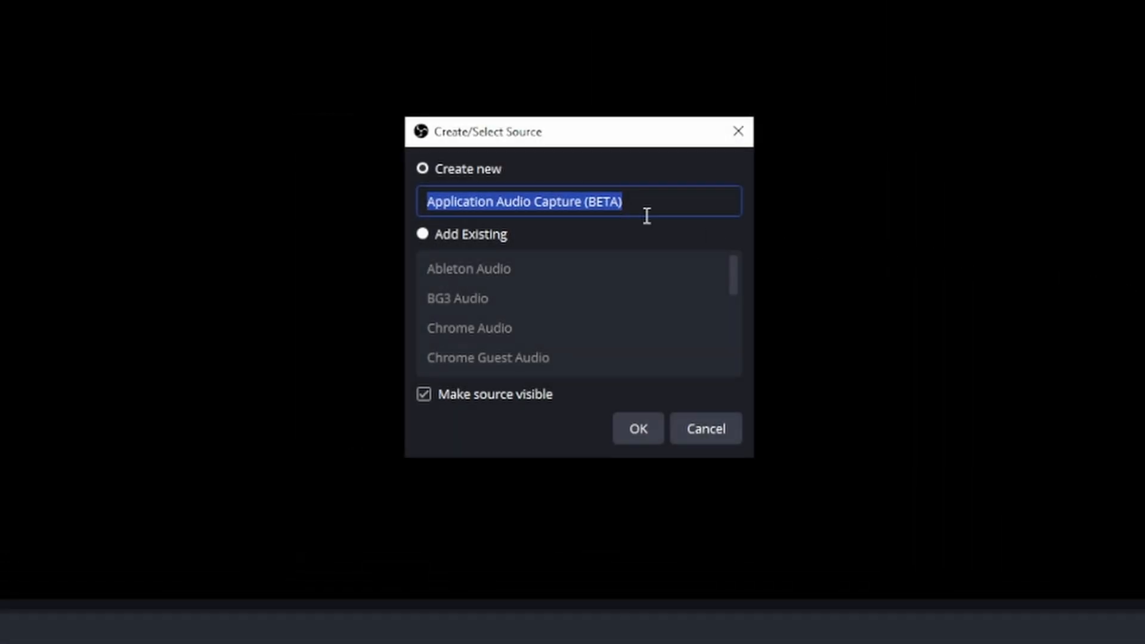
pyautogui.write('Di')
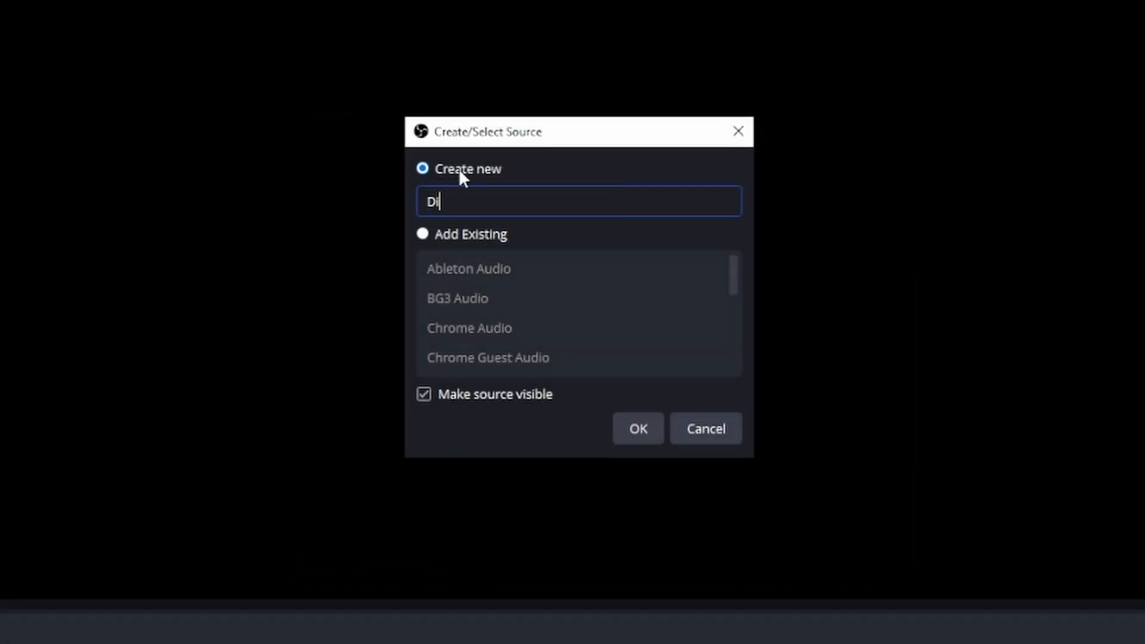
pyautogui.write('scord_Exam')
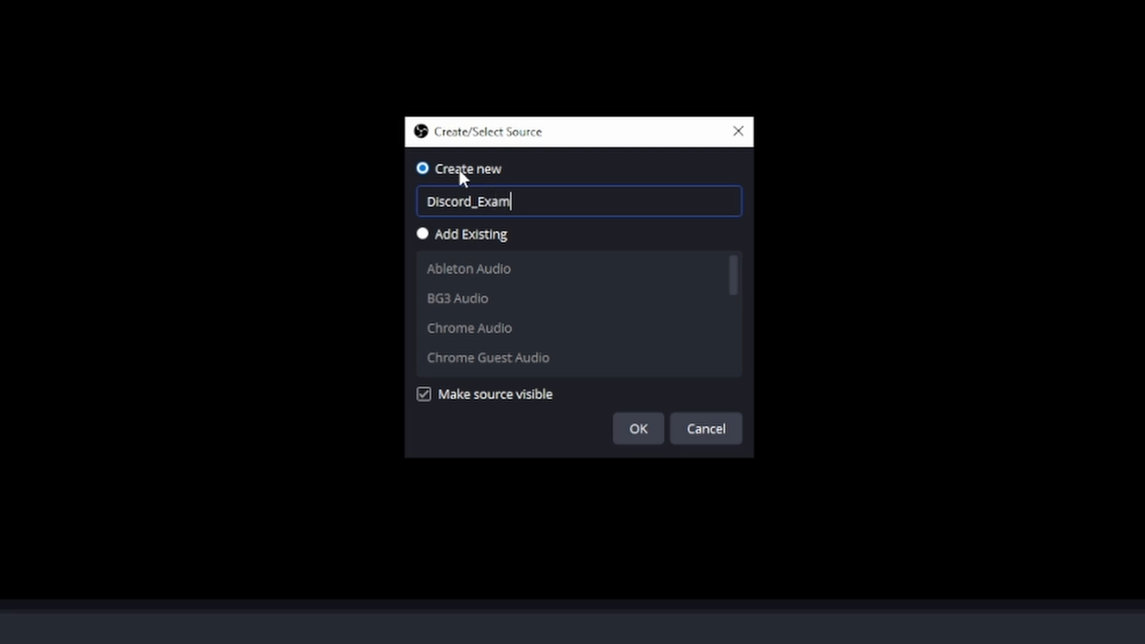
pyautogui.write('ple')
pyautogui.click(481, 400)
pyautogui.click(633, 432)
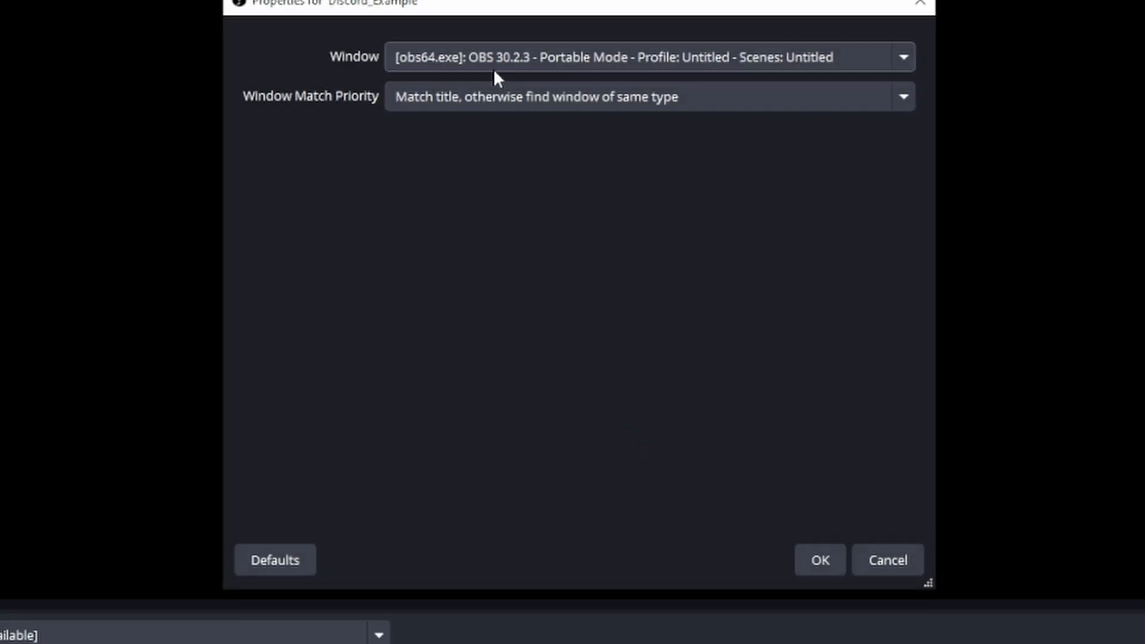
# Step: Point Discord_Example at the Discord window, match by same executable, confirm, and show the source
pyautogui.click(470, 55)
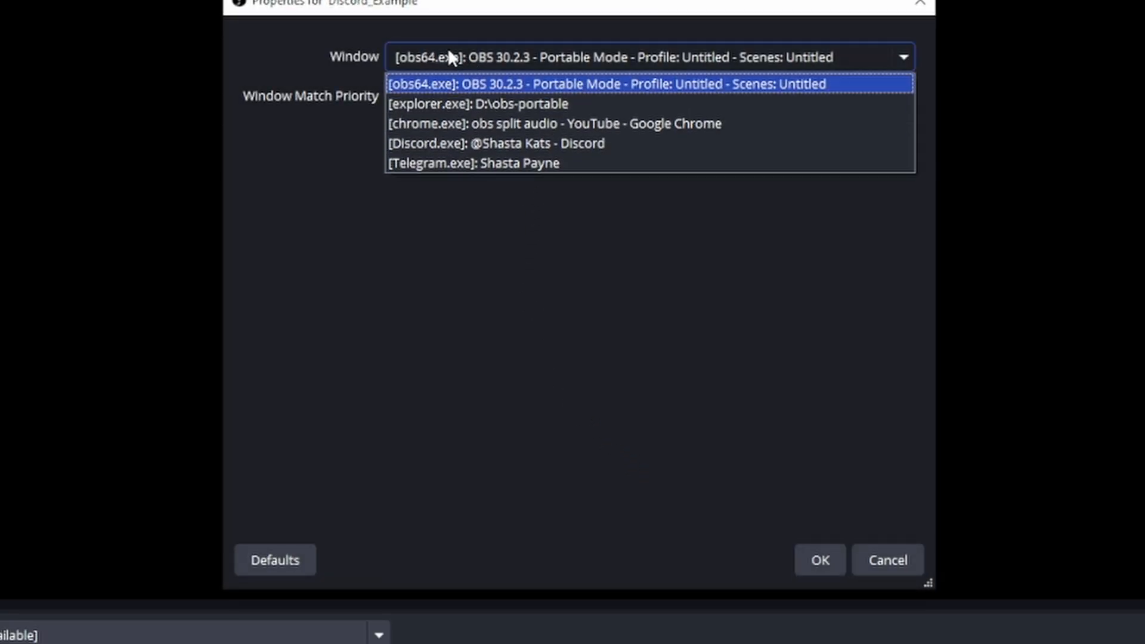
pyautogui.click(471, 145)
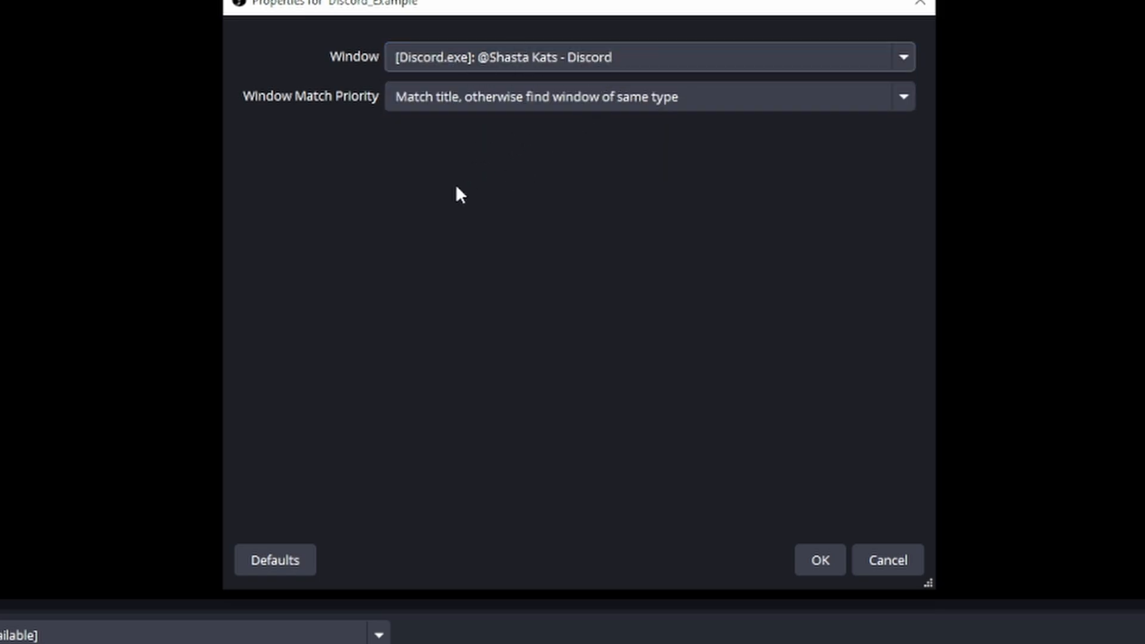
pyautogui.click(603, 99)
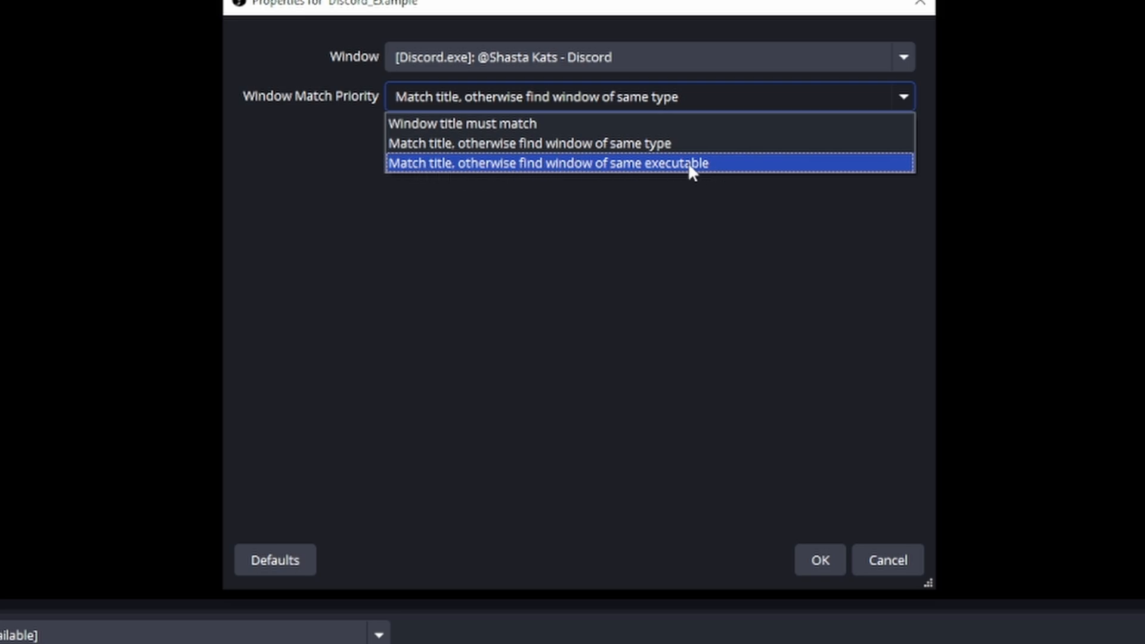
pyautogui.click(730, 164)
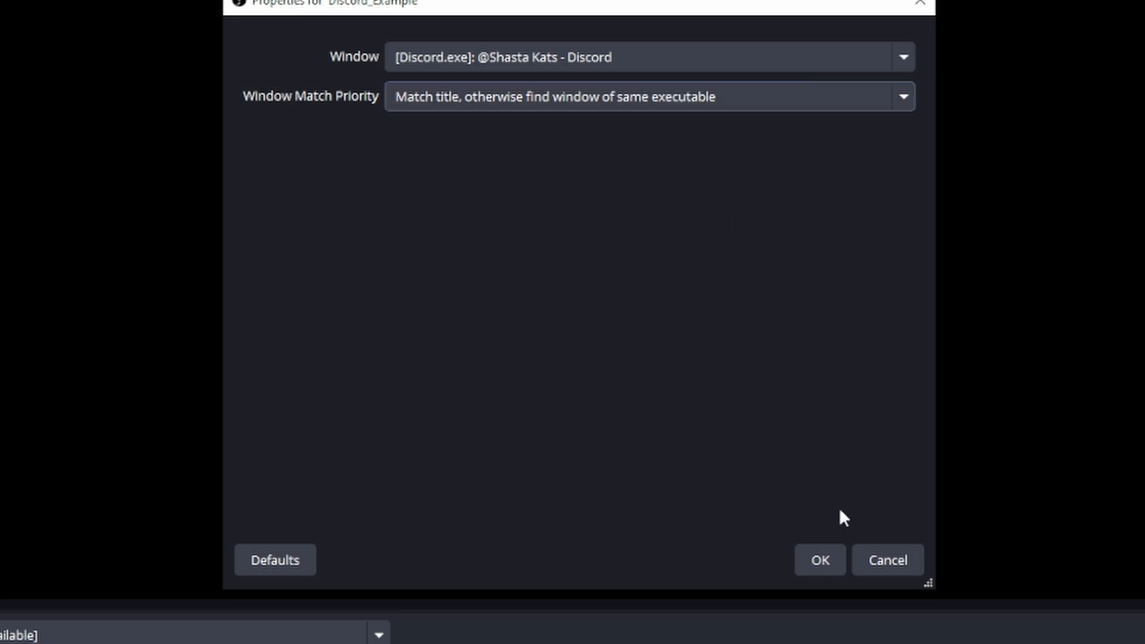
pyautogui.click(813, 565)
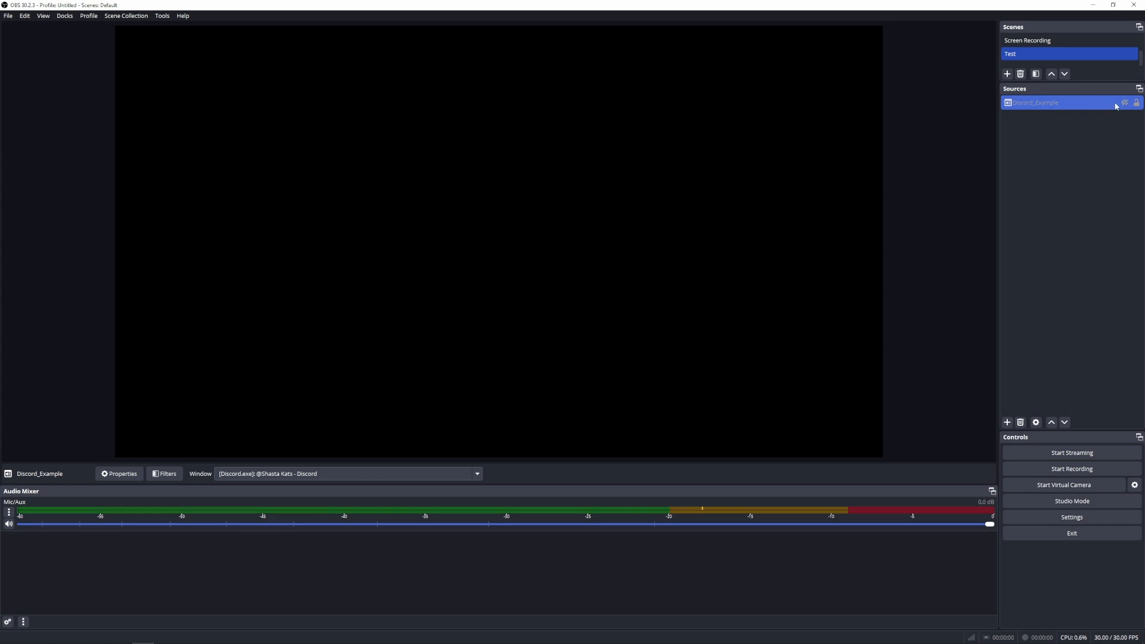
pyautogui.click(1124, 102)
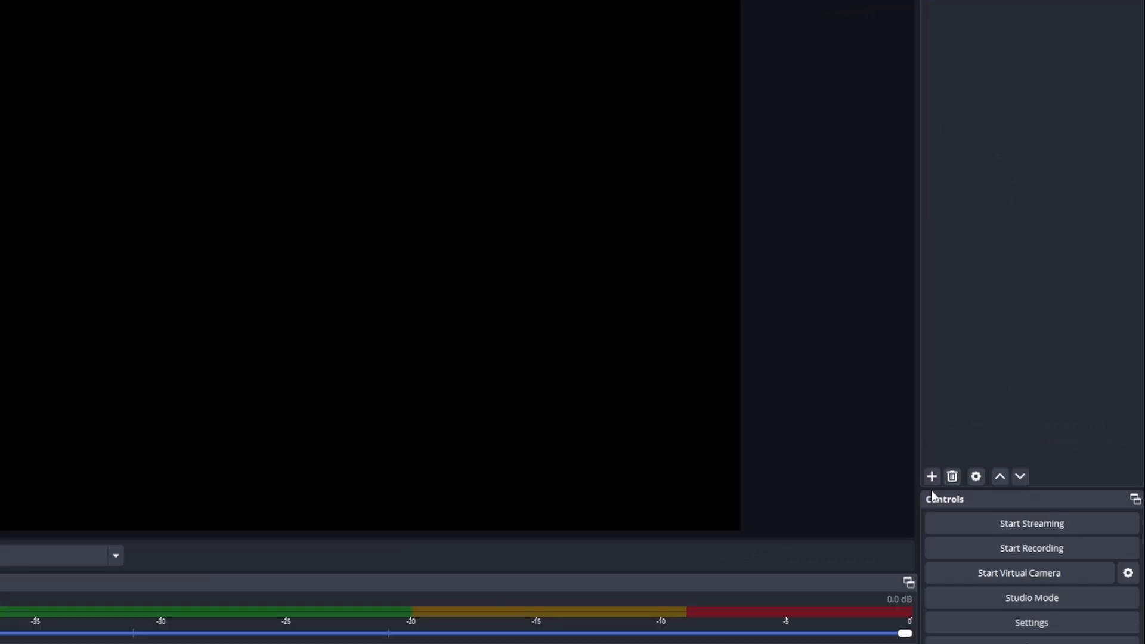
# Step: Add a new Application Audio Capture source named Spotify_example
pyautogui.click(1007, 422)
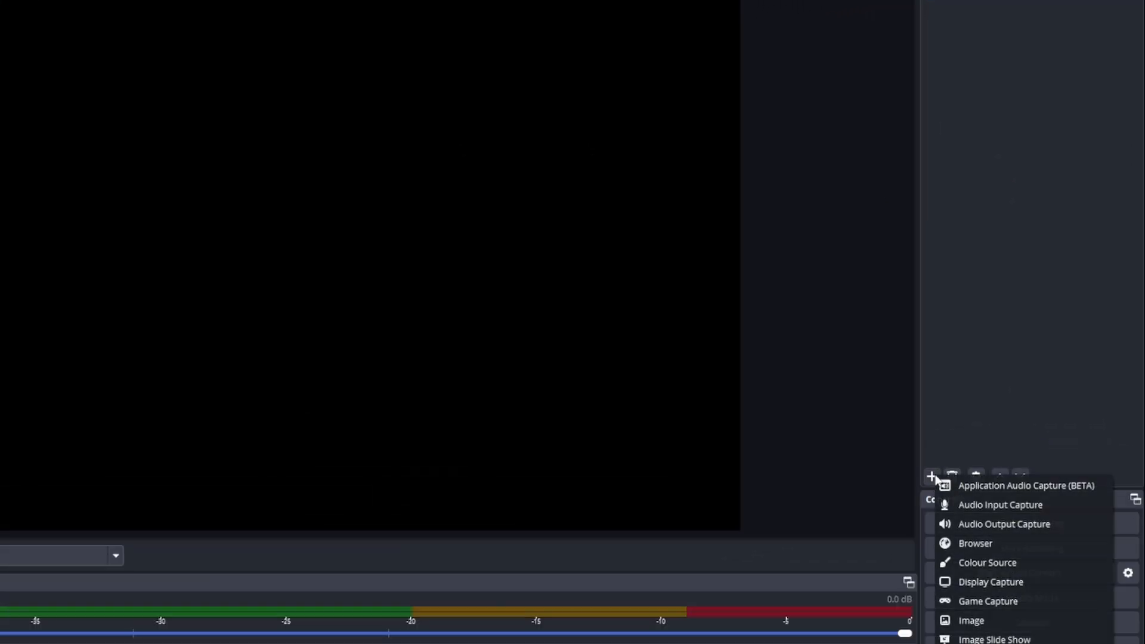
pyautogui.click(988, 484)
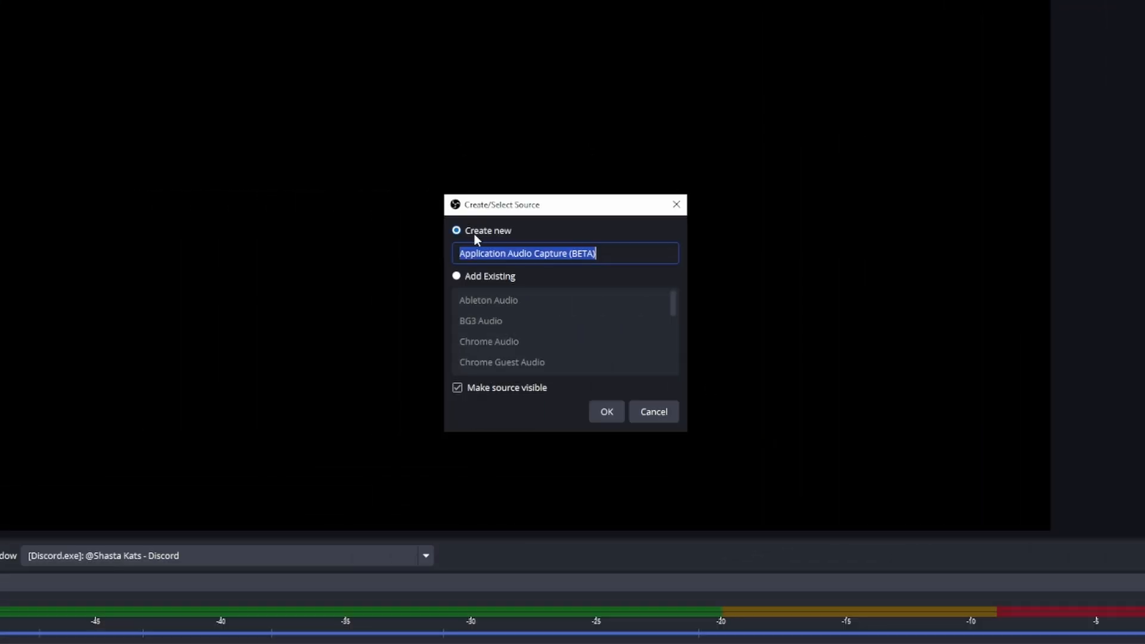
pyautogui.write('Spo')
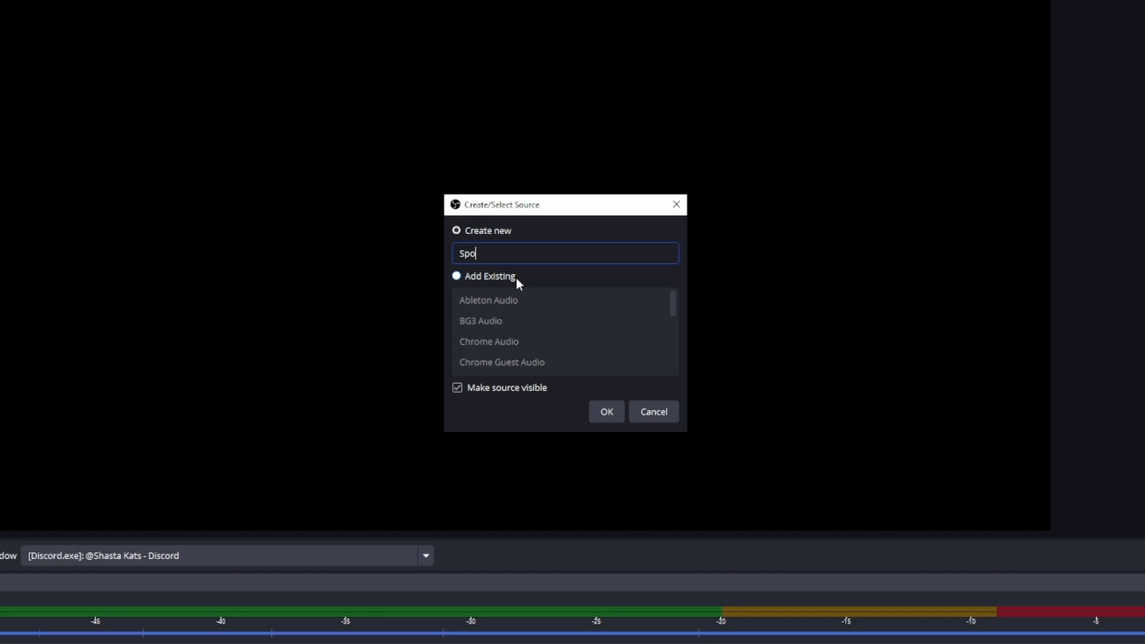
pyautogui.write('tify_example')
pyautogui.click(610, 405)
# Step: Set the Spotify_example capture window to Spotify Premium and confirm
pyautogui.click(517, 154)
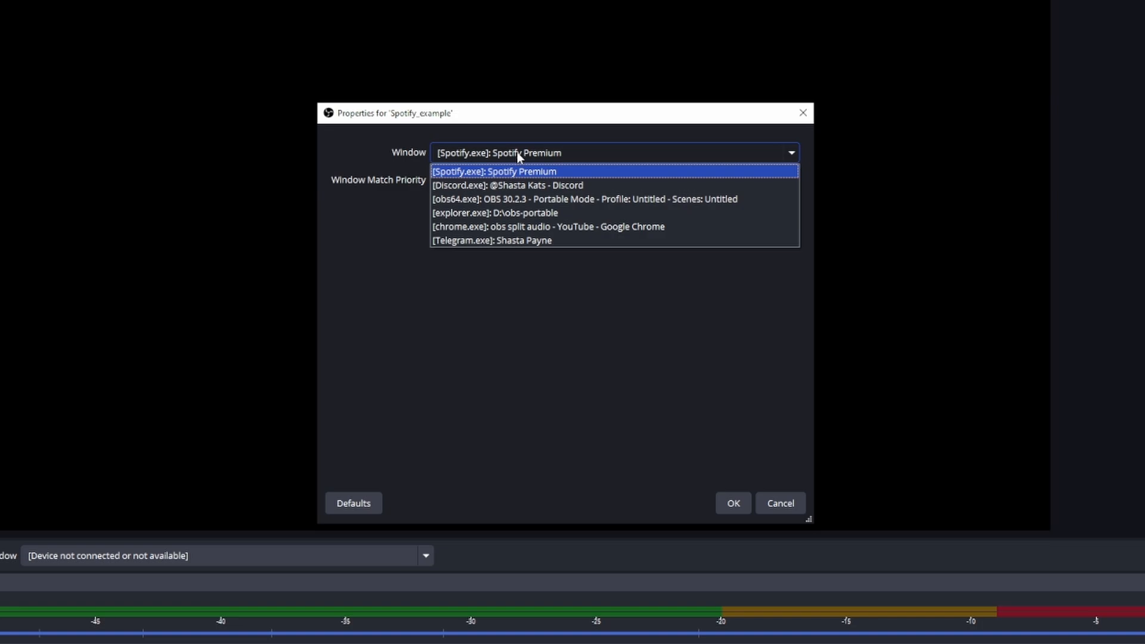
pyautogui.click(561, 173)
pyautogui.click(733, 503)
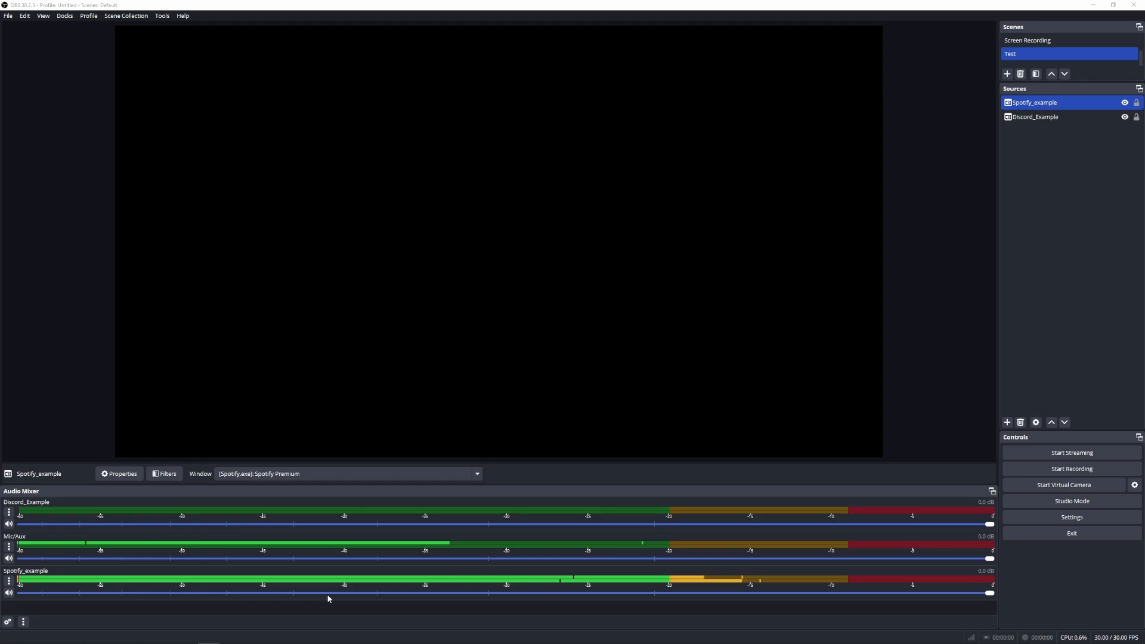
# Step: Open the Advanced Audio Properties to review each source's tracks, then close it
pyautogui.click(7, 622)
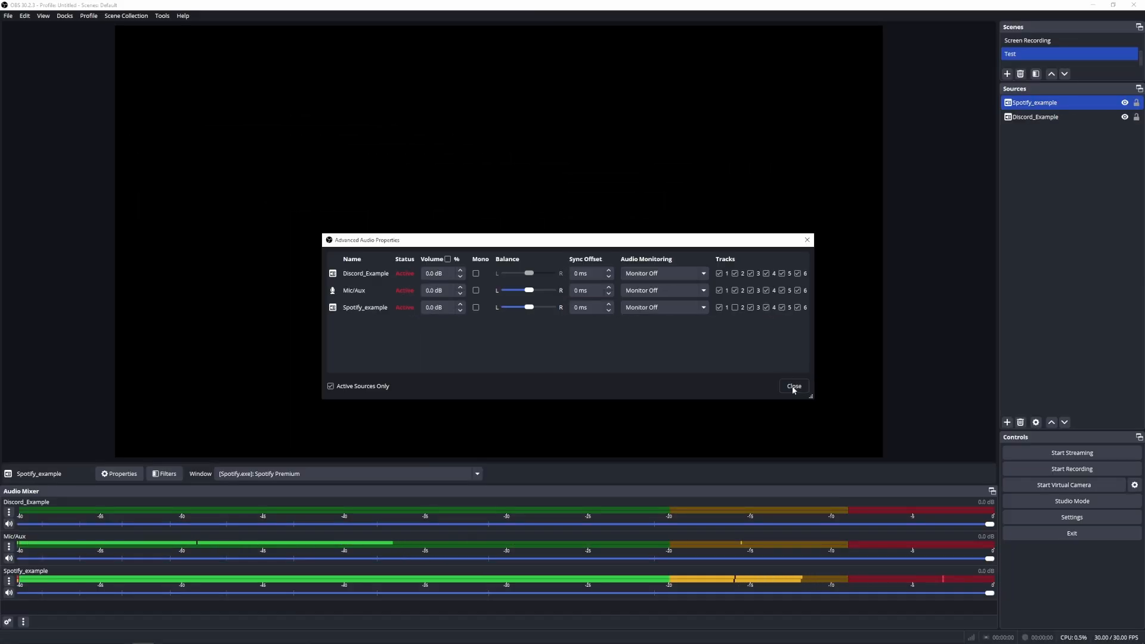
pyautogui.click(793, 386)
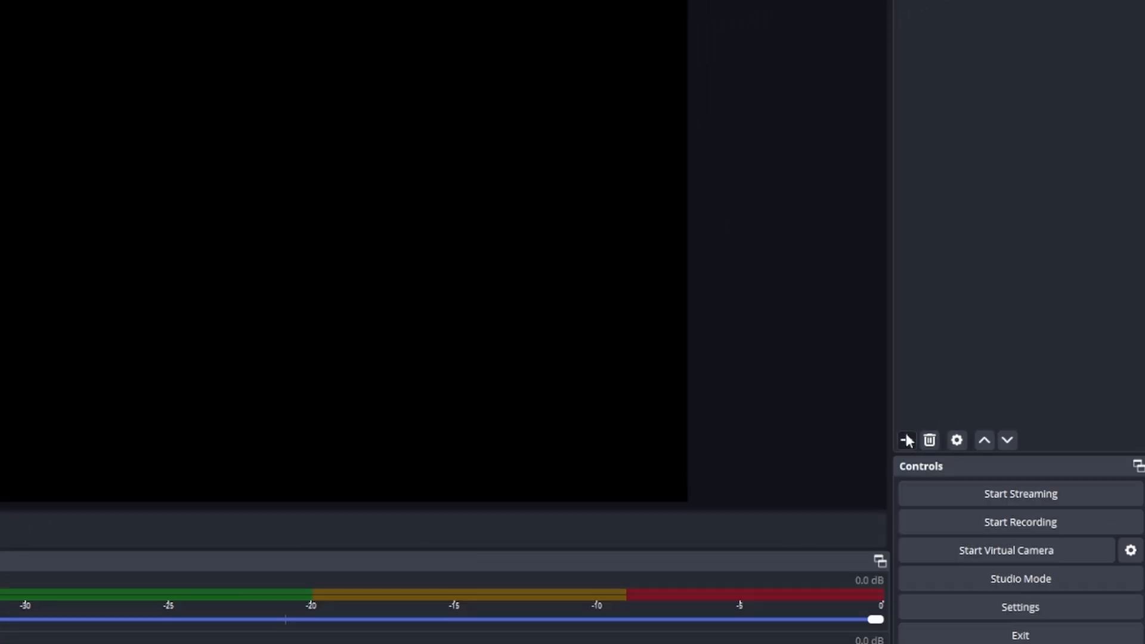
# Step: Add the existing MixItUpOverlay browser source to the scene
pyautogui.click(906, 440)
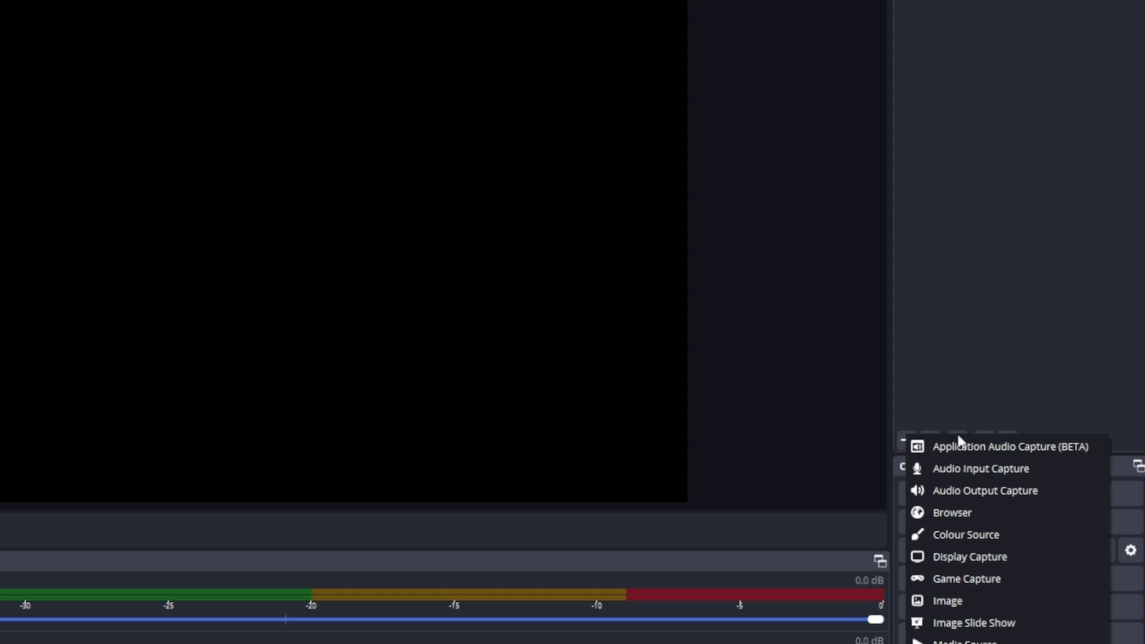
pyautogui.click(975, 510)
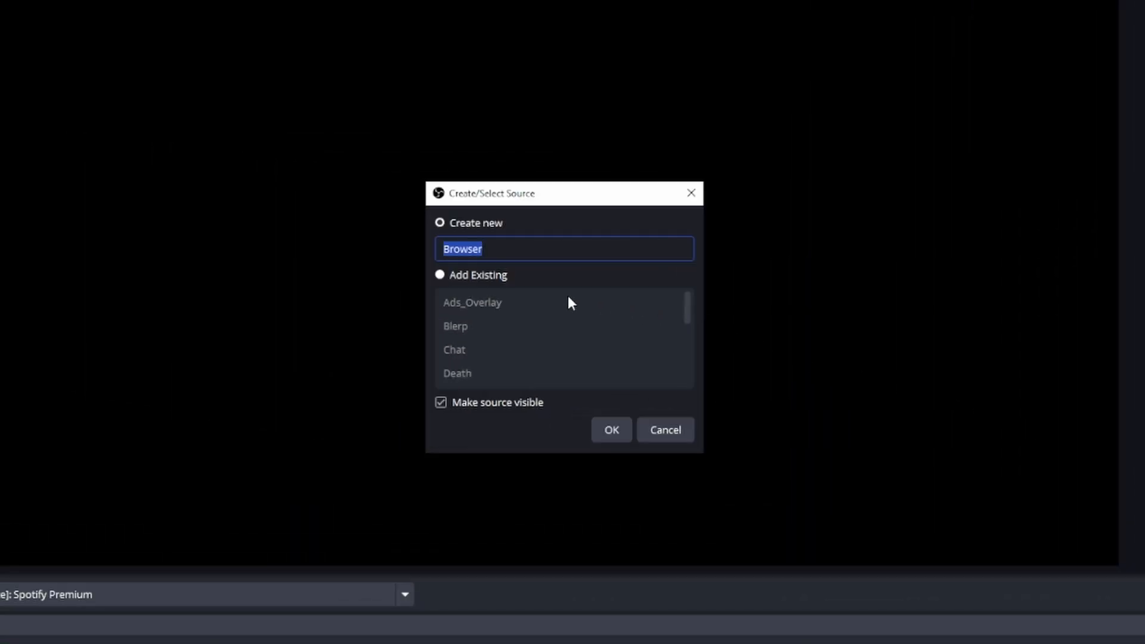
pyautogui.click(486, 275)
pyautogui.click(568, 333)
pyautogui.scroll(-1, 569, 337)
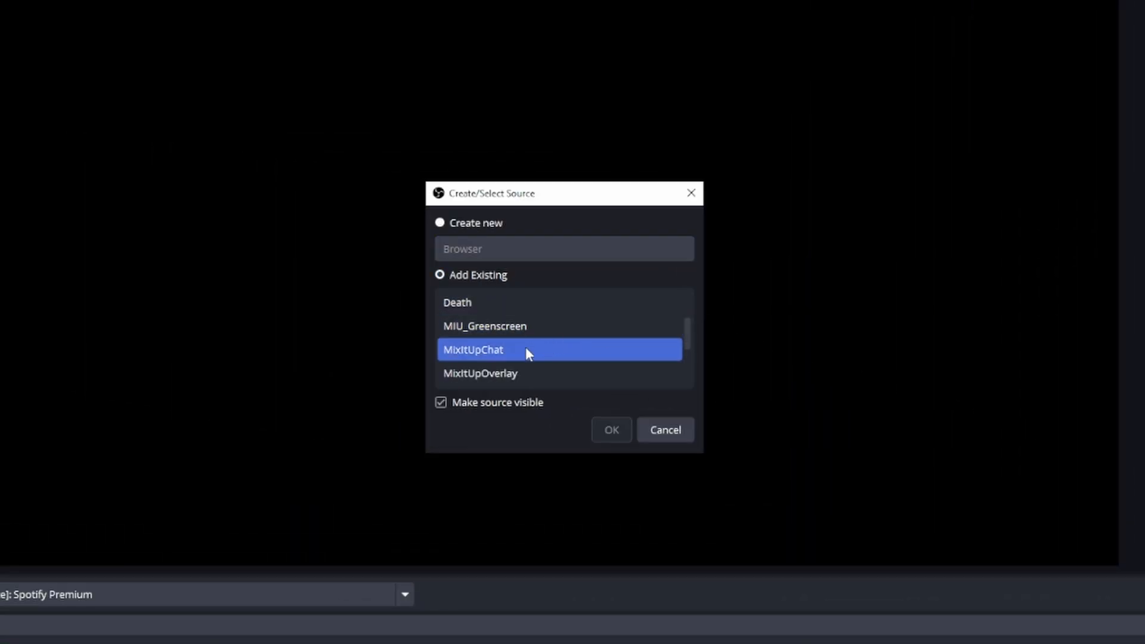
pyautogui.click(458, 375)
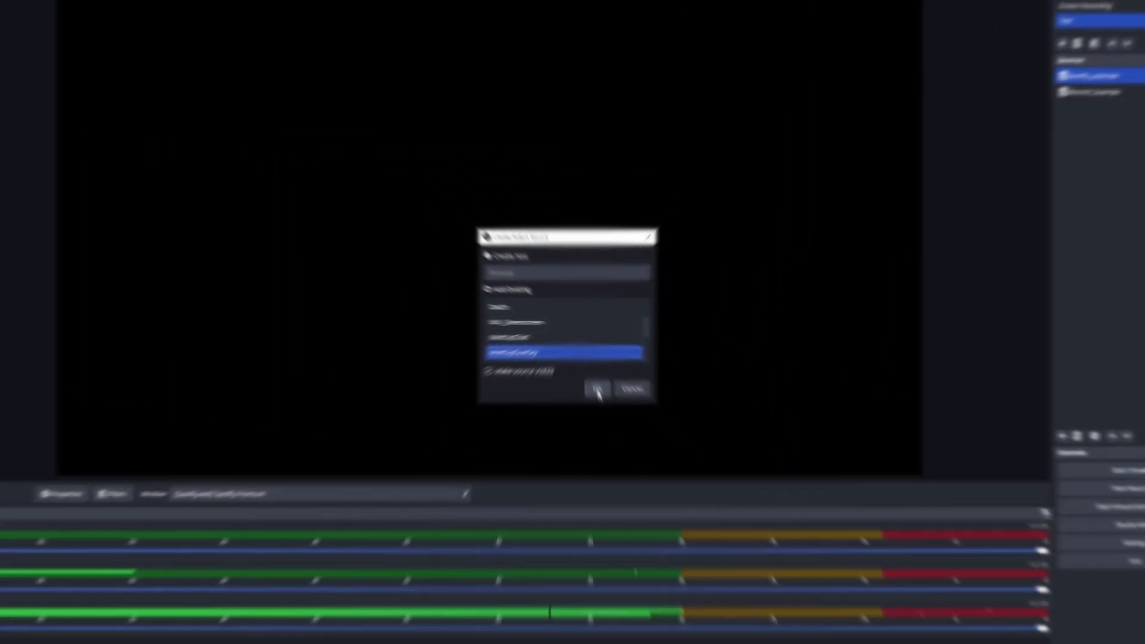
pyautogui.click(611, 431)
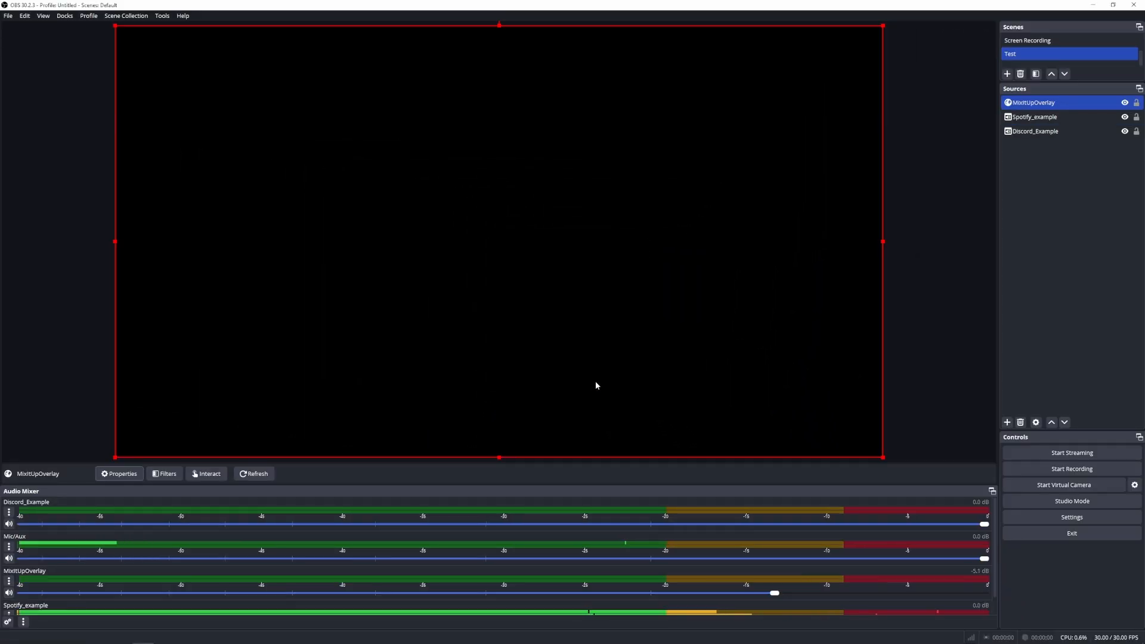
# Step: Open the MixItUpOverlay browser source properties, review its audio and page settings, and confirm
pyautogui.doubleClick(1038, 104)
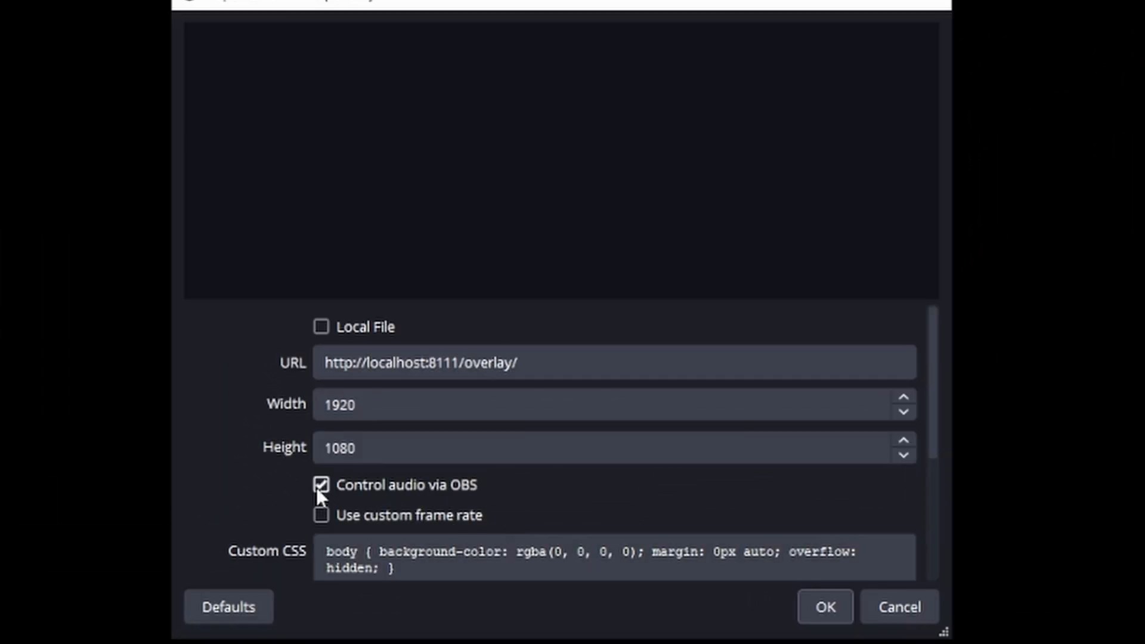
pyautogui.scroll(-2, 466, 391)
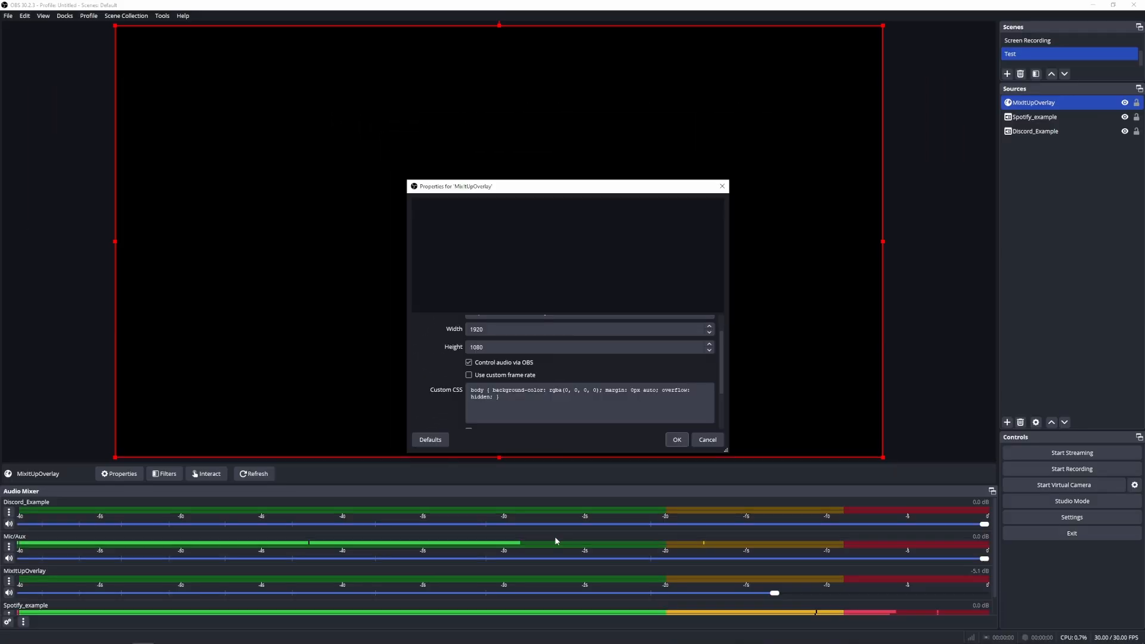
pyautogui.scroll(-3, 938, 471)
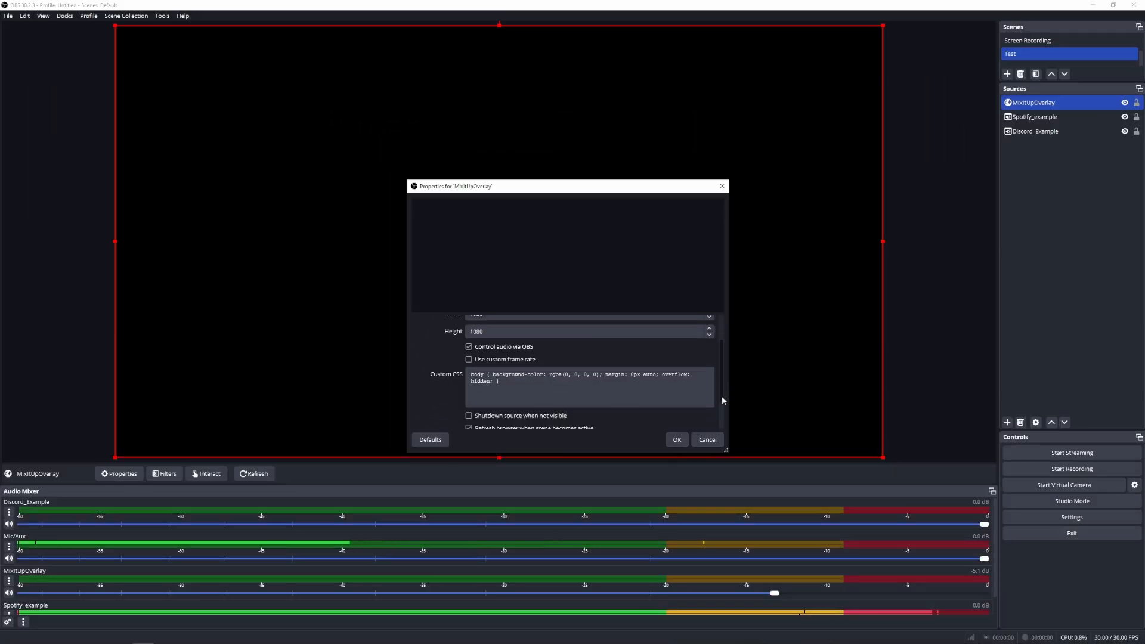
pyautogui.click(673, 440)
# Step: Set the MixItUpOverlay audio monitoring to Monitor and Output in Advanced Audio Properties and close the dialog
pyautogui.click(7, 621)
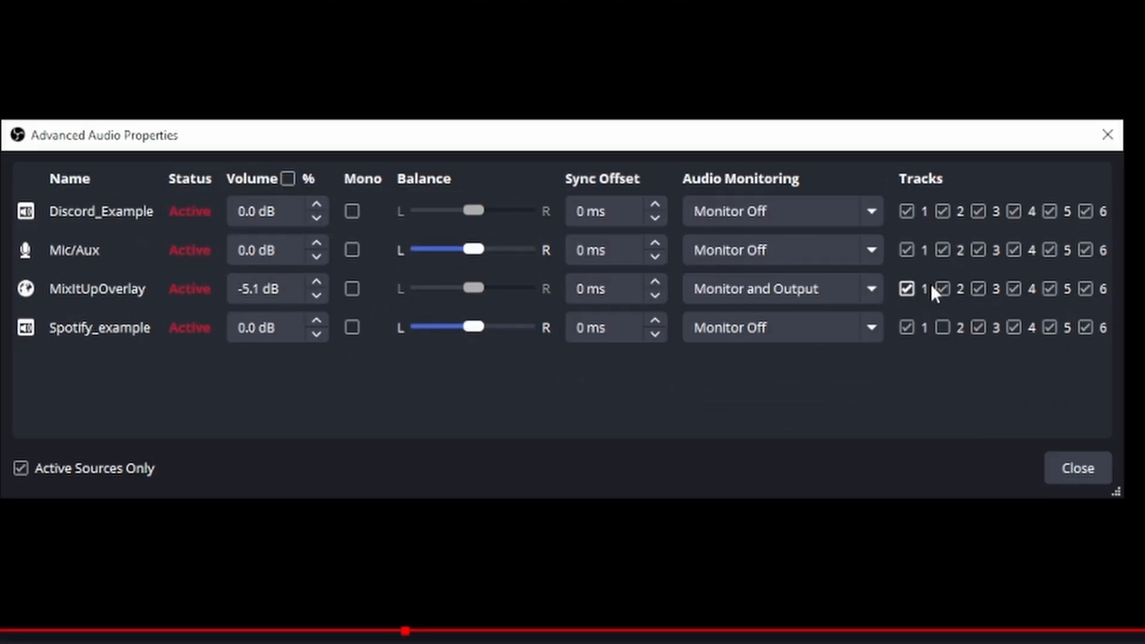
pyautogui.click(847, 293)
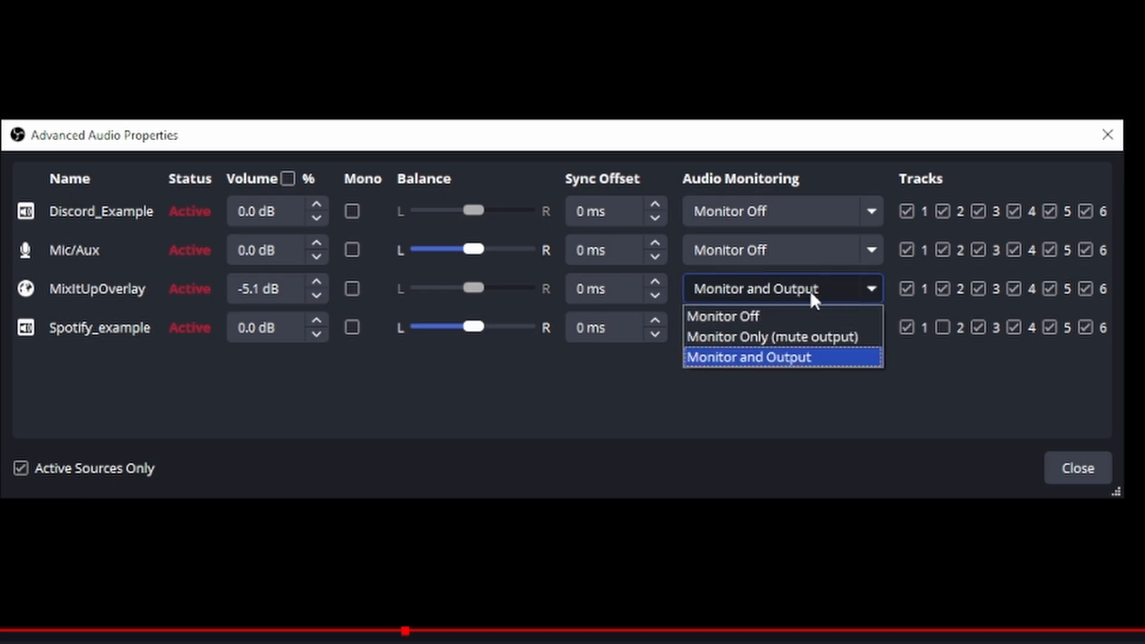
pyautogui.click(790, 357)
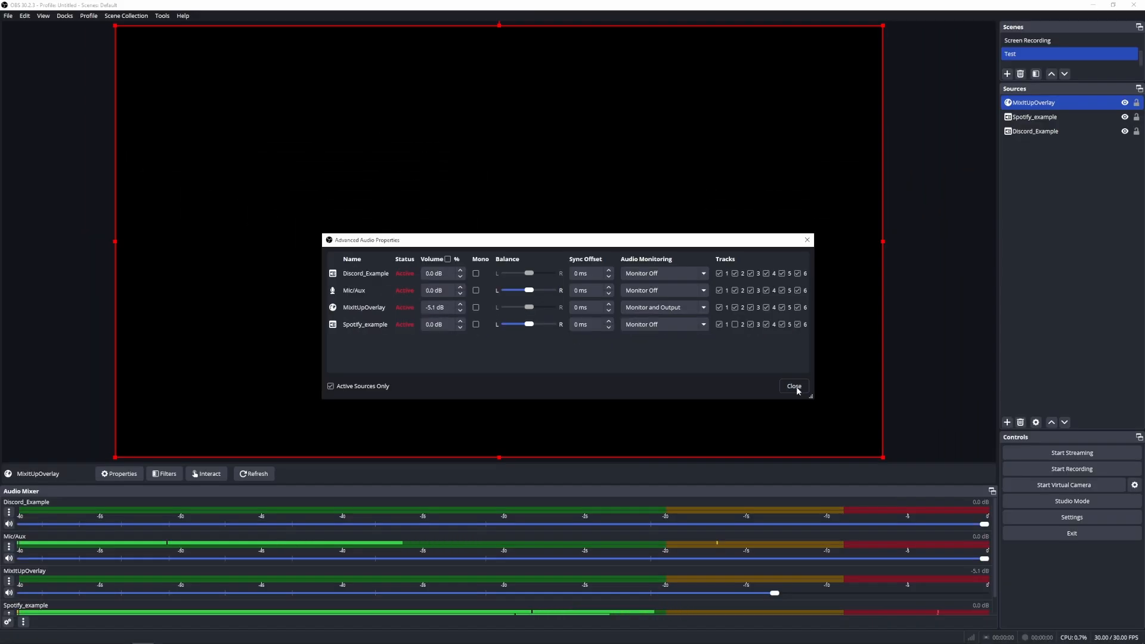
pyautogui.click(1077, 468)
# Step: Add the existing BG3 game capture source to the scene
pyautogui.click(1007, 422)
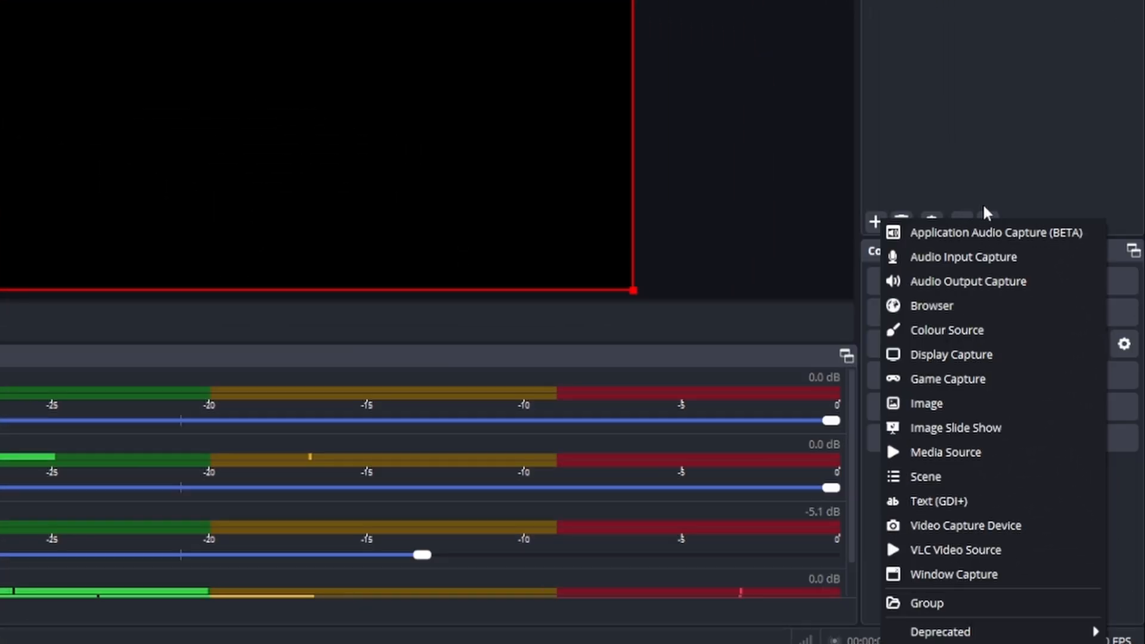
pyautogui.click(964, 380)
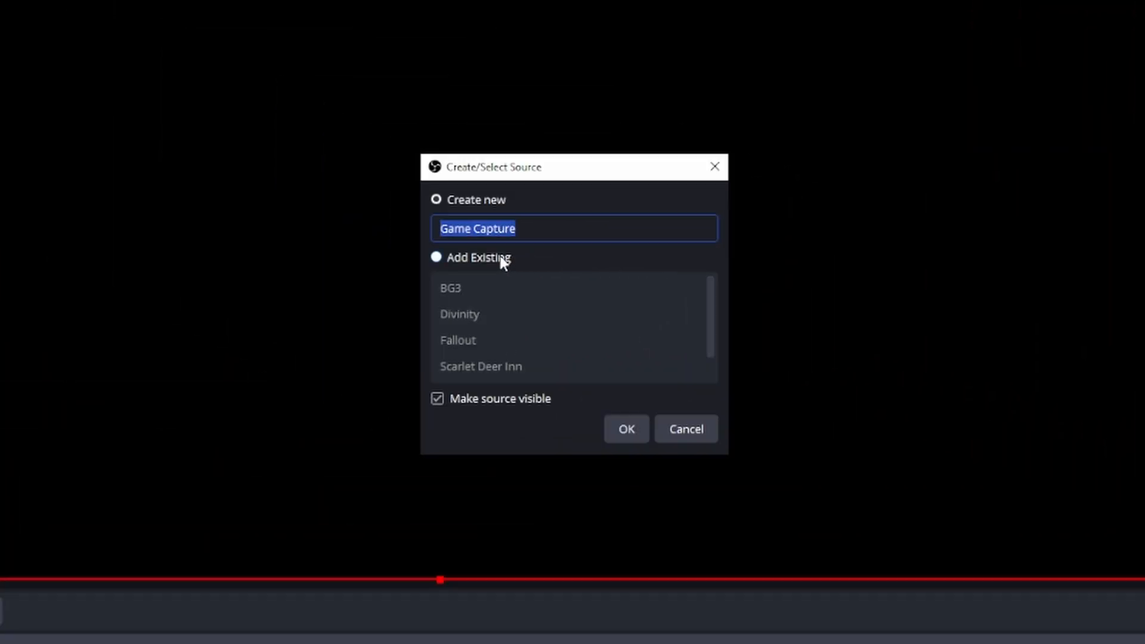
pyautogui.click(502, 261)
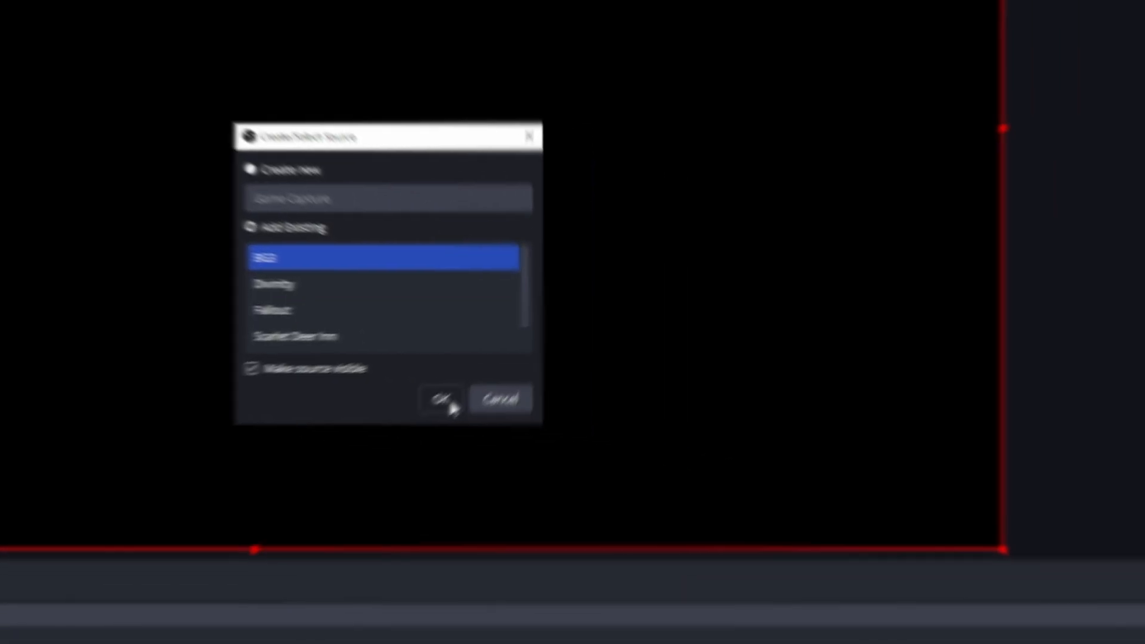
pyautogui.click(631, 431)
# Step: Add the existing BG3 Audio application audio capture source, then review its tracks in Advanced Audio Properties
pyautogui.click(874, 420)
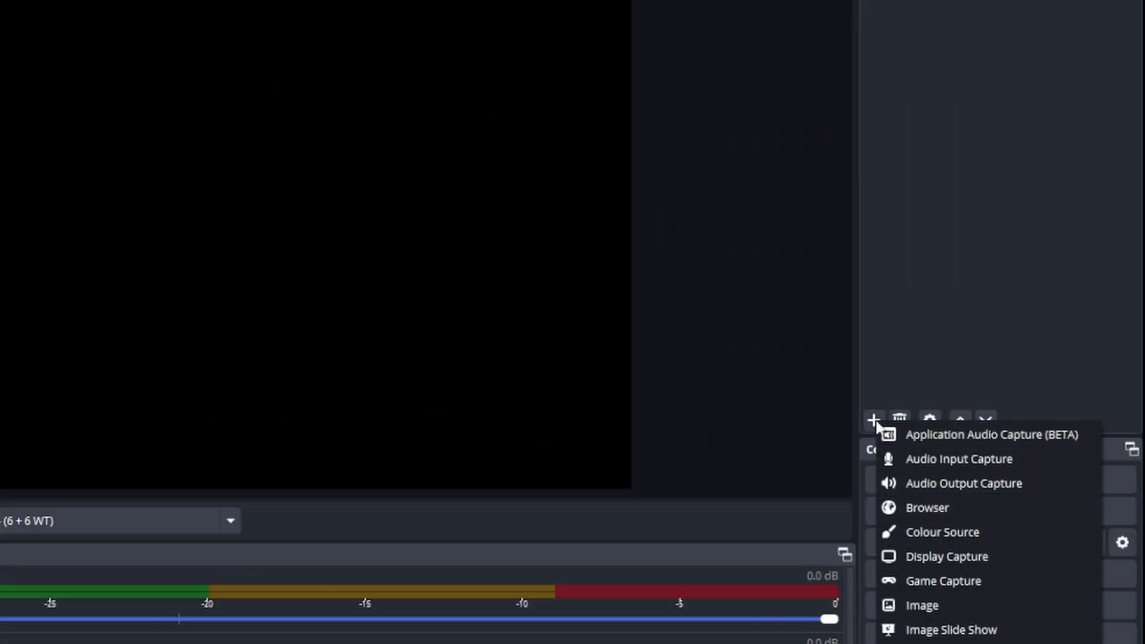
pyautogui.click(927, 435)
pyautogui.click(464, 217)
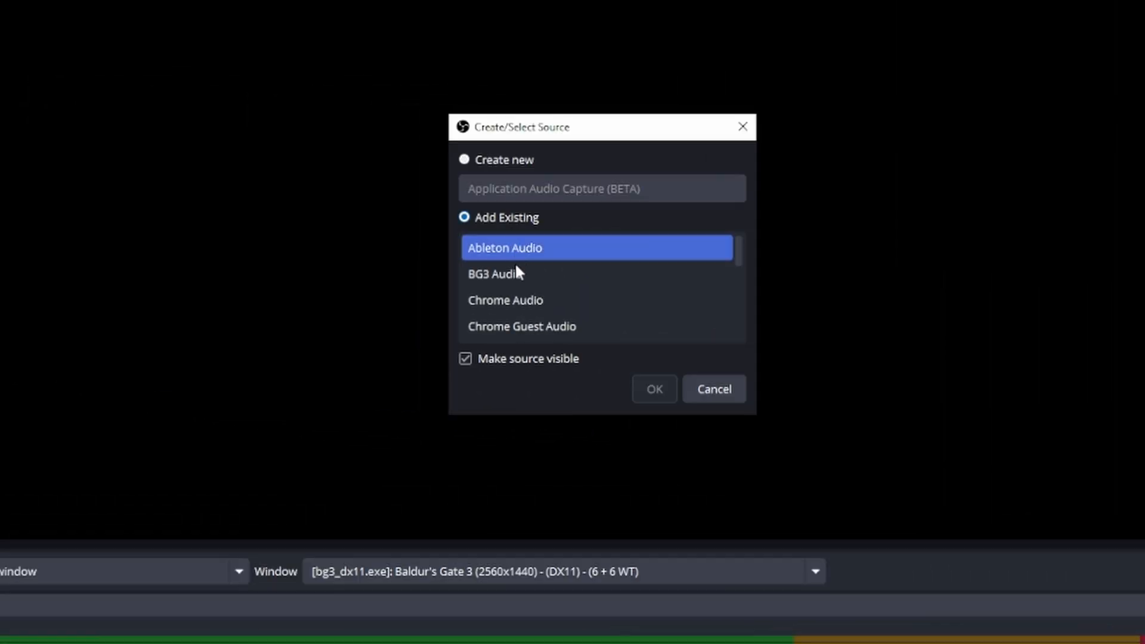
pyautogui.click(509, 274)
pyautogui.click(659, 389)
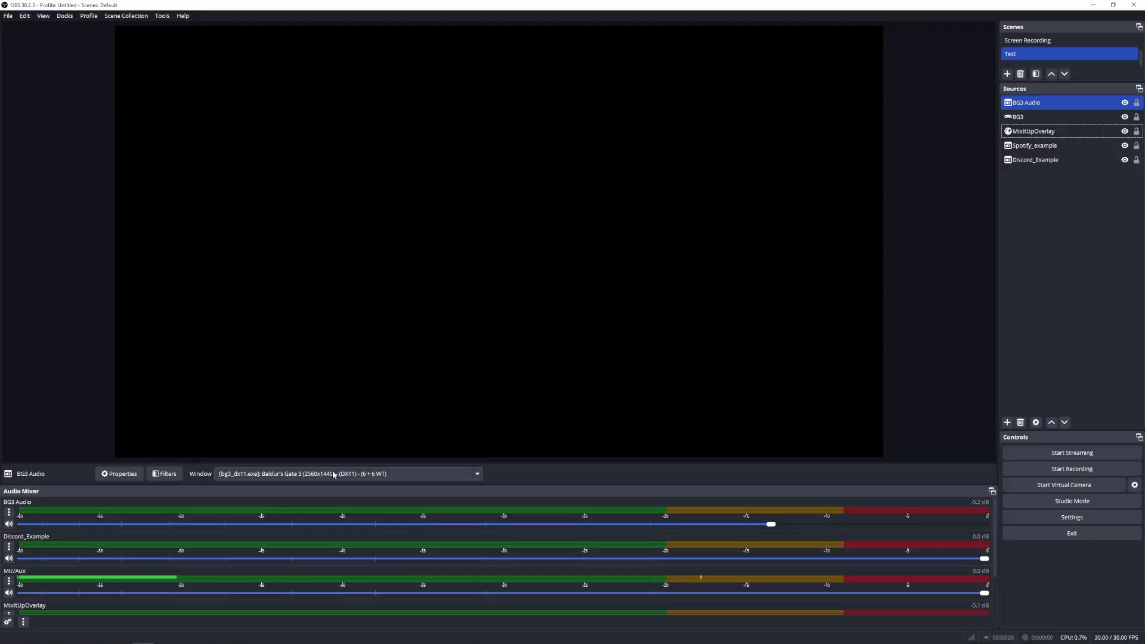
pyautogui.click(8, 622)
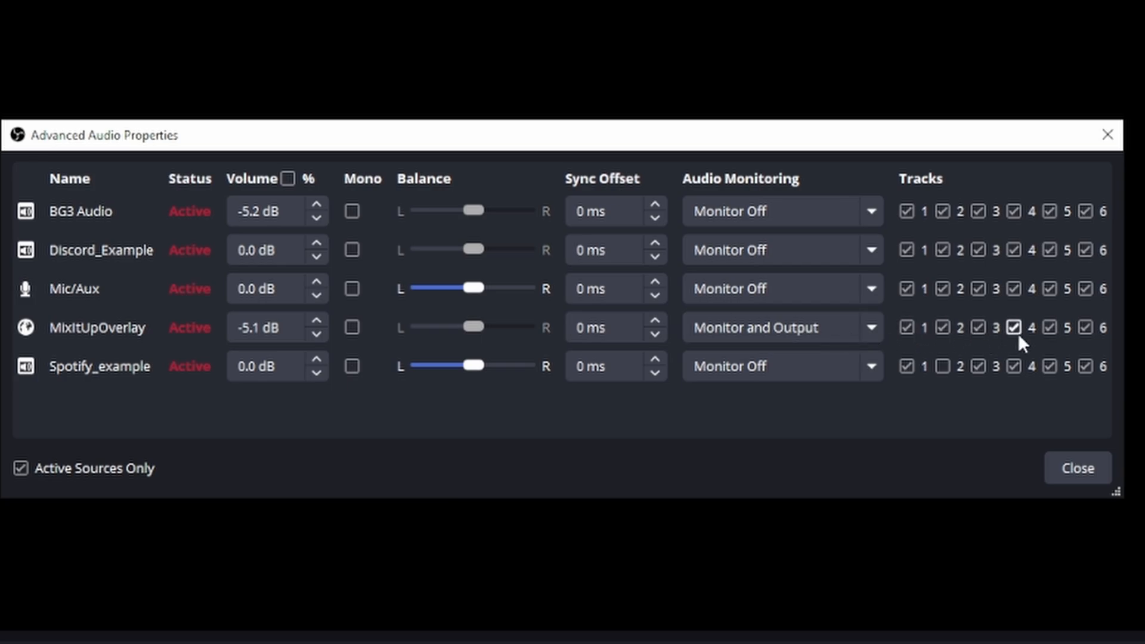
pyautogui.click(1079, 468)
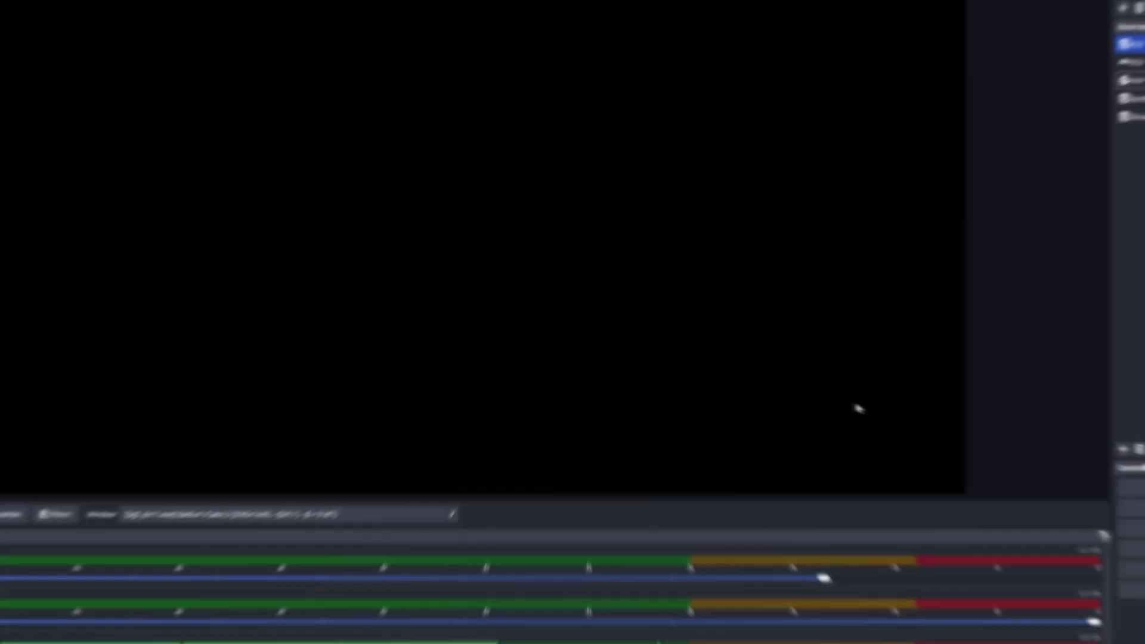